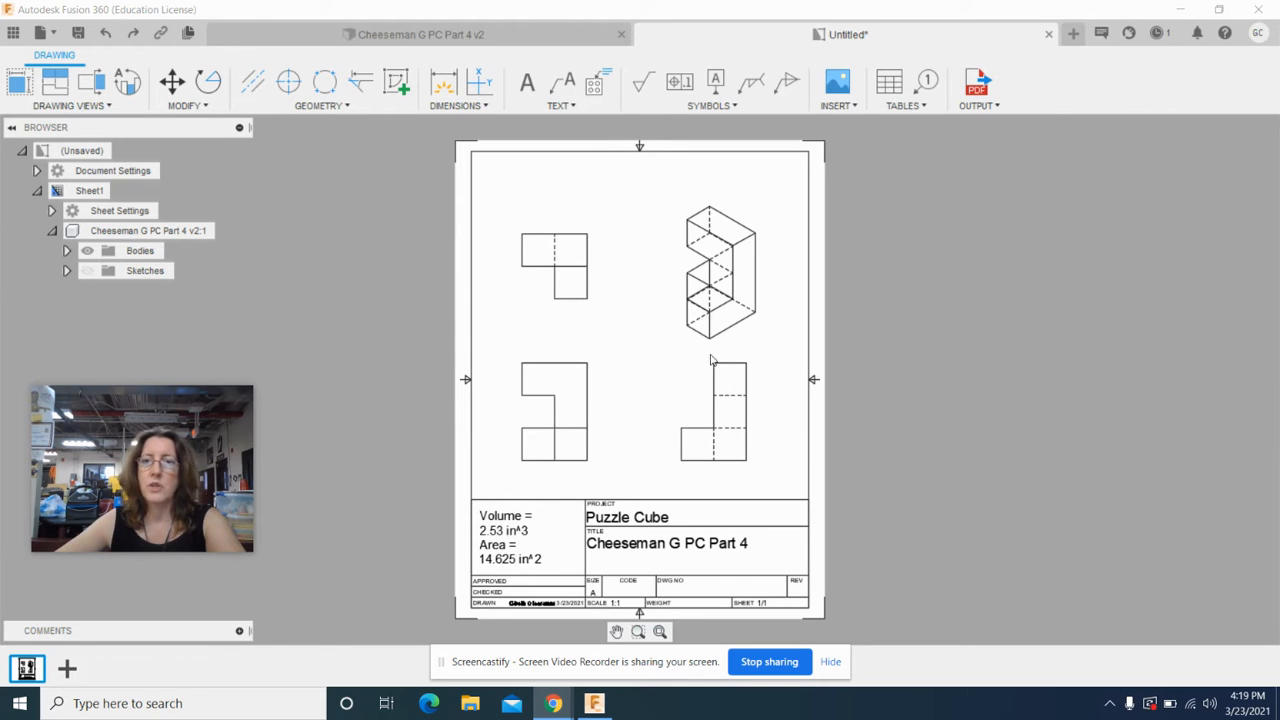
# - Change the isometric view's style to shaded with visible edges only
pyautogui.click(719, 268)
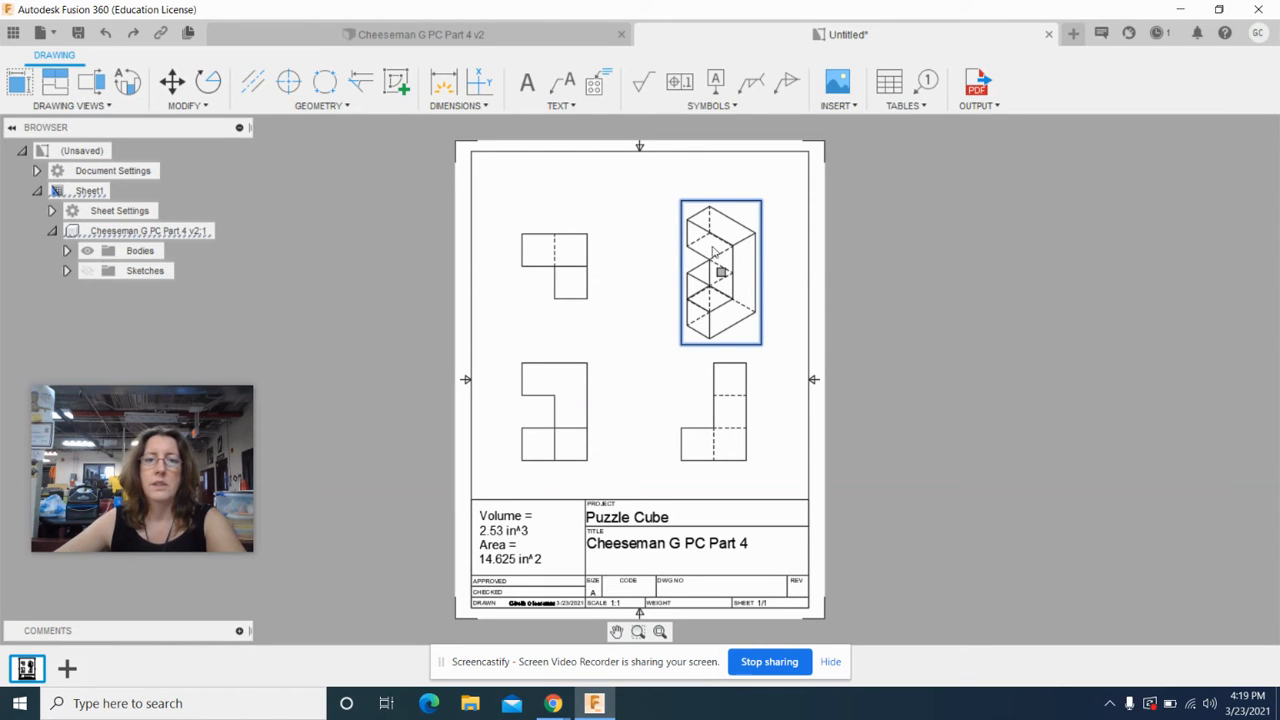
pyautogui.rightClick(710, 244)
pyautogui.click(757, 216)
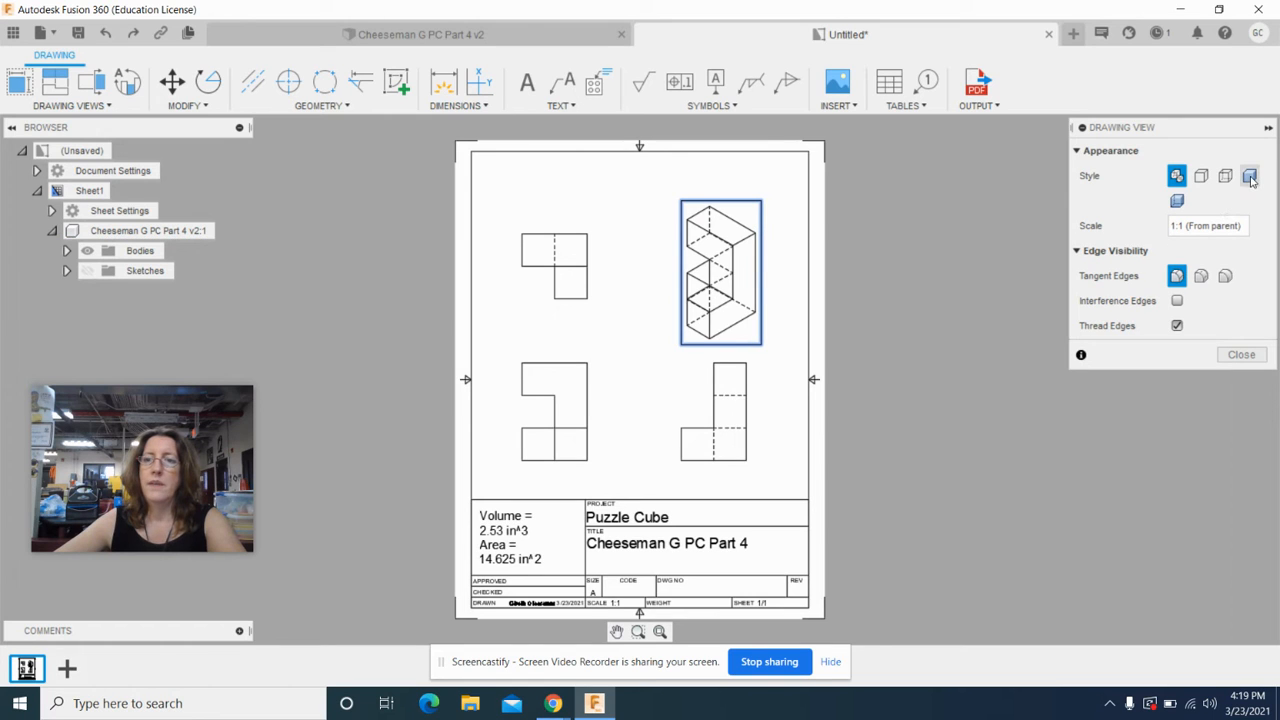
pyautogui.click(1249, 176)
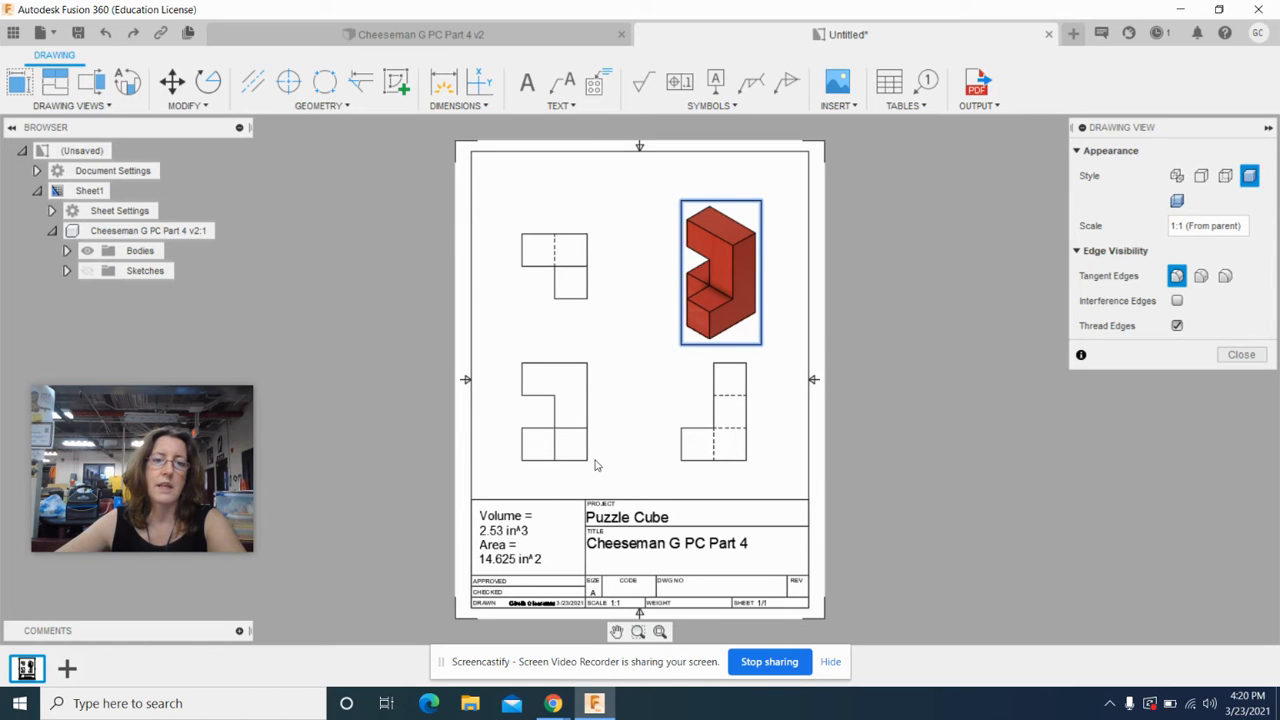
pyautogui.click(1241, 356)
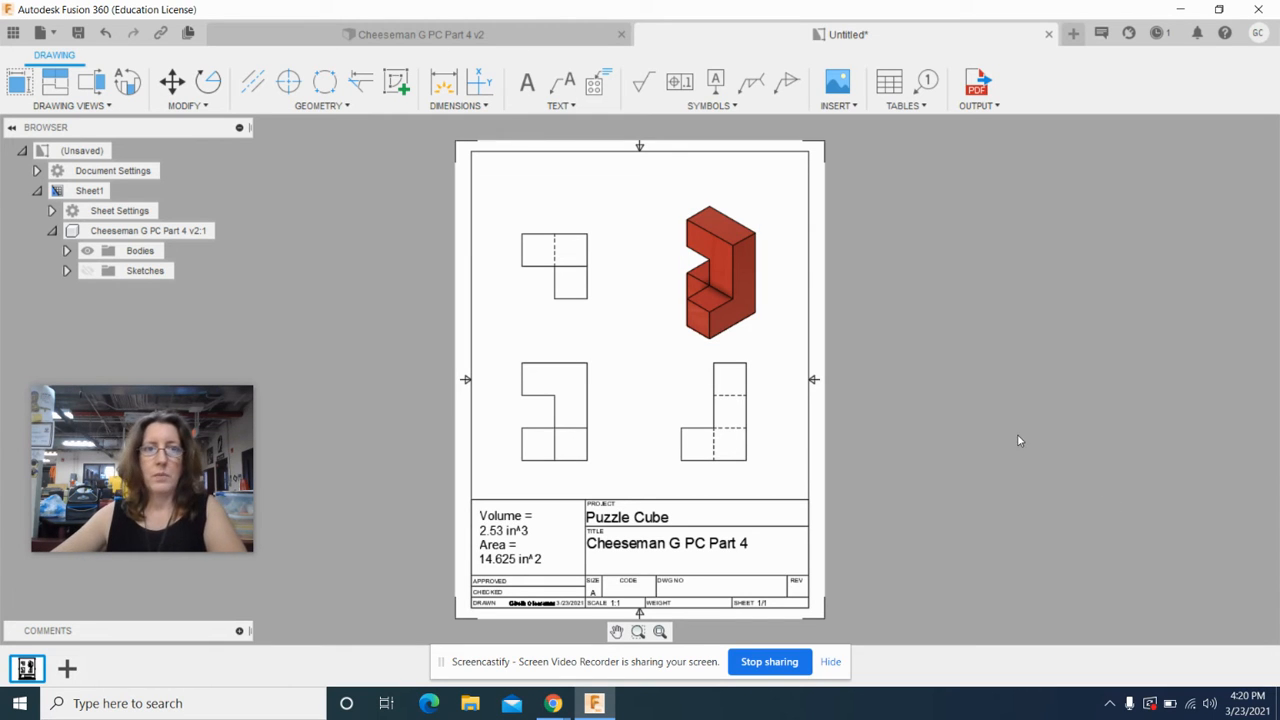
# - Dimension the front view's overall width and the width of its right column, placing both dimensions above the view
pyautogui.click(444, 88)
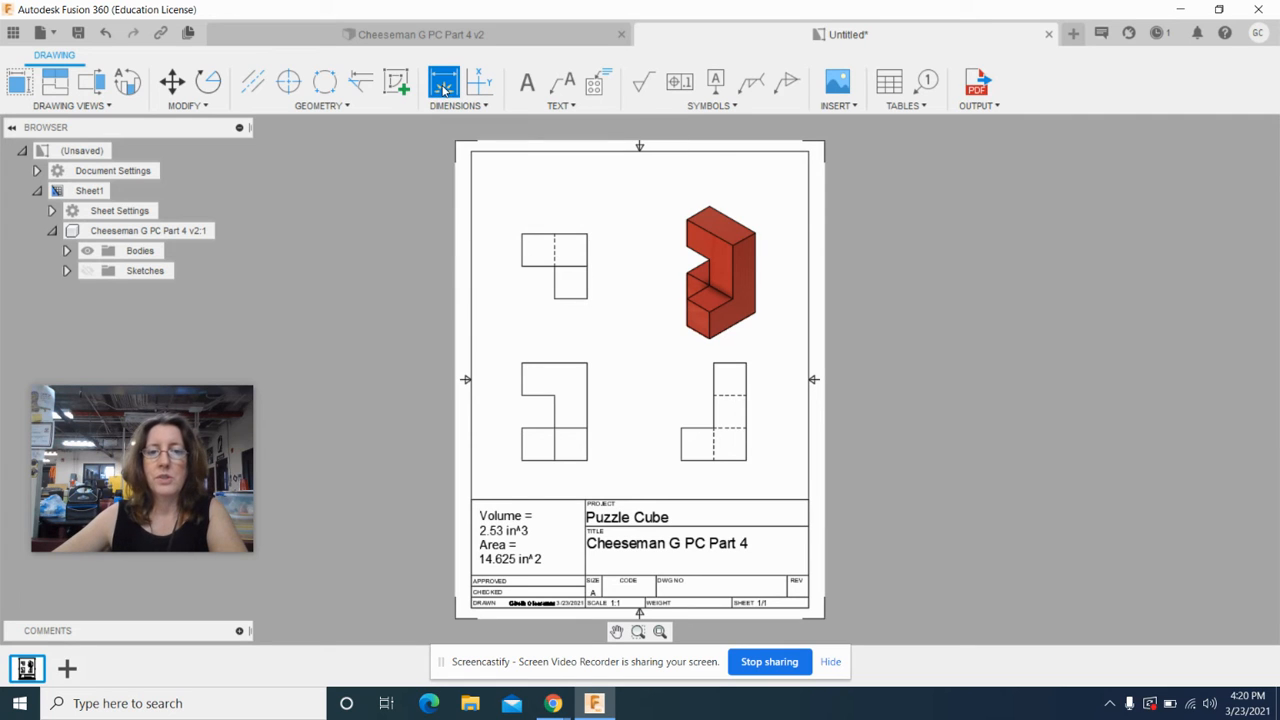
pyautogui.click(522, 363)
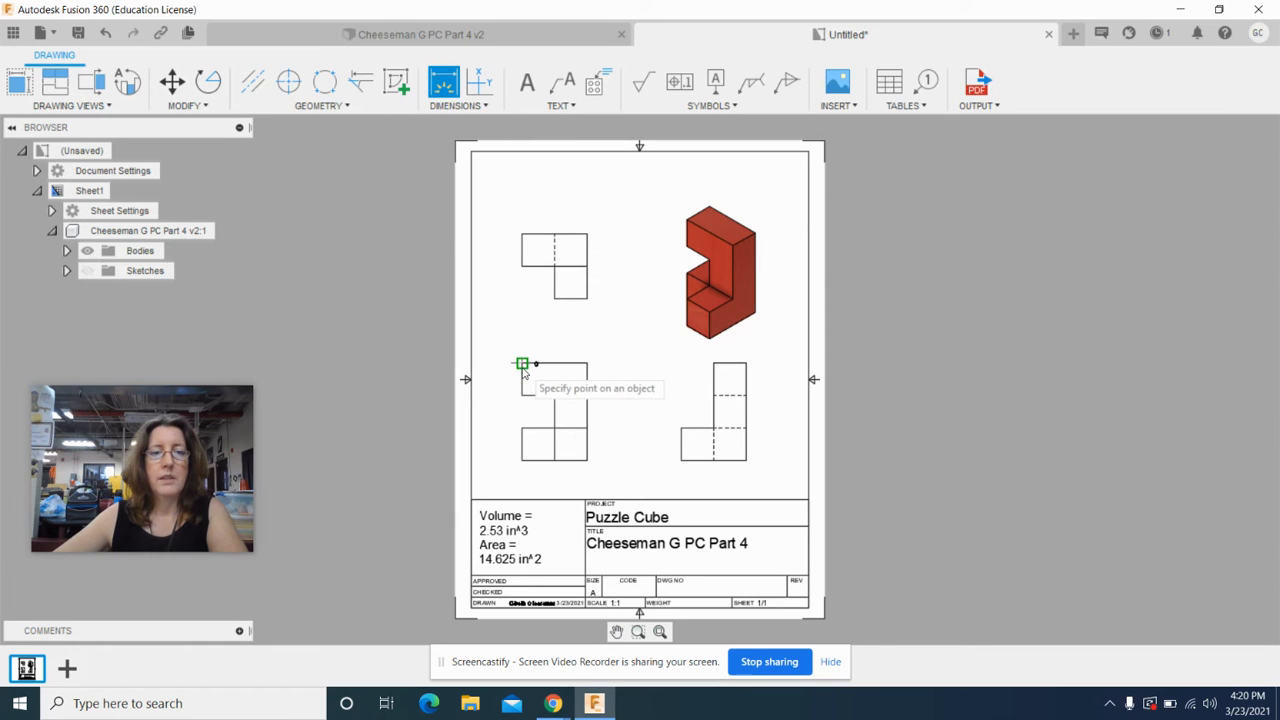
pyautogui.click(587, 365)
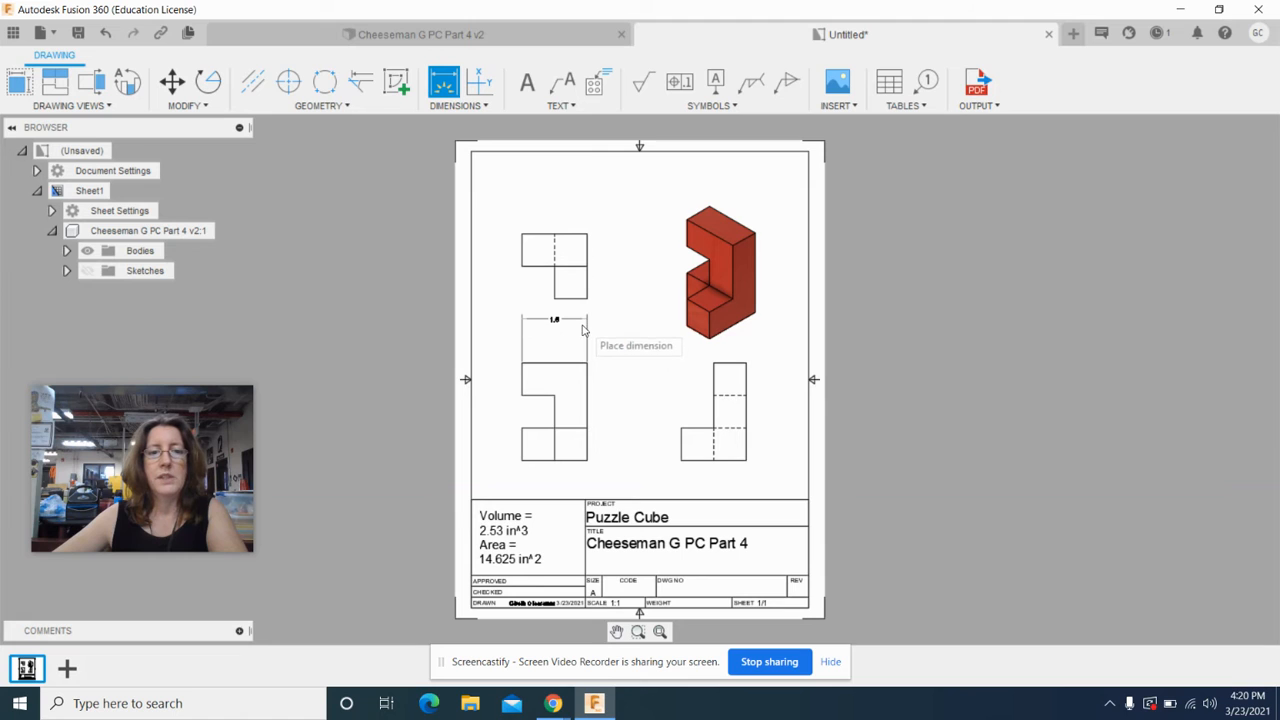
pyautogui.click(584, 327)
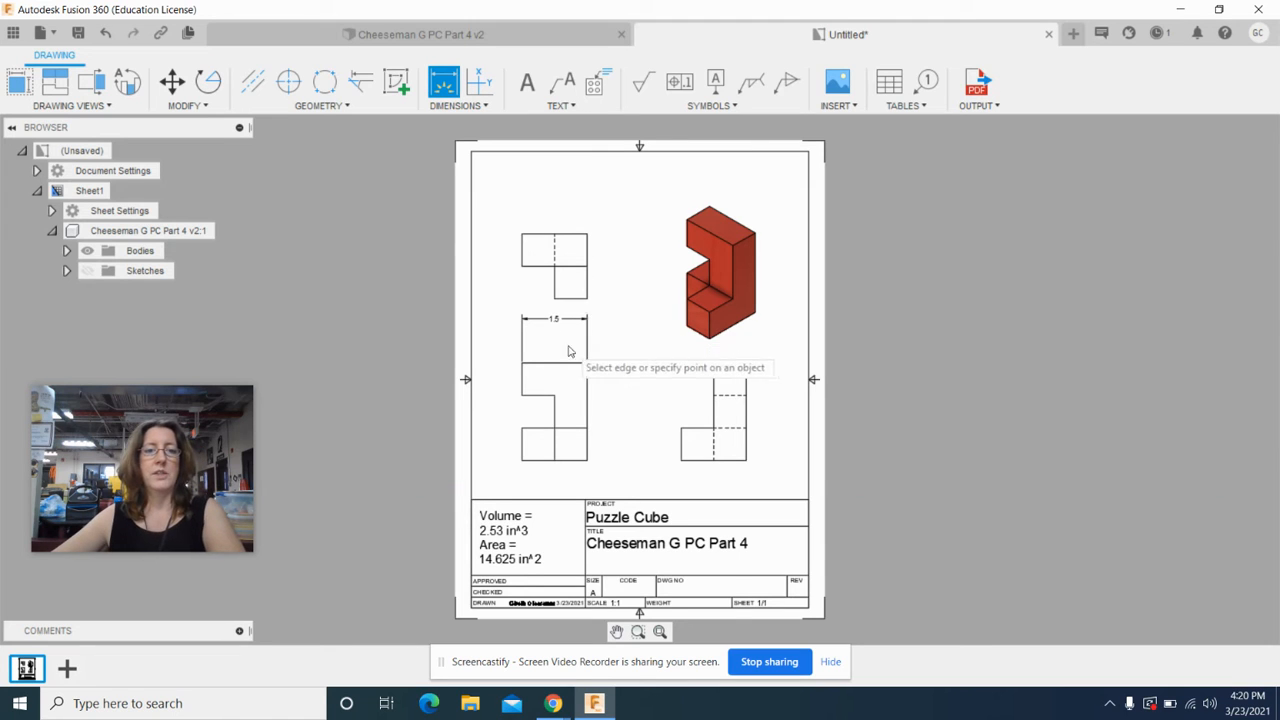
pyautogui.click(555, 395)
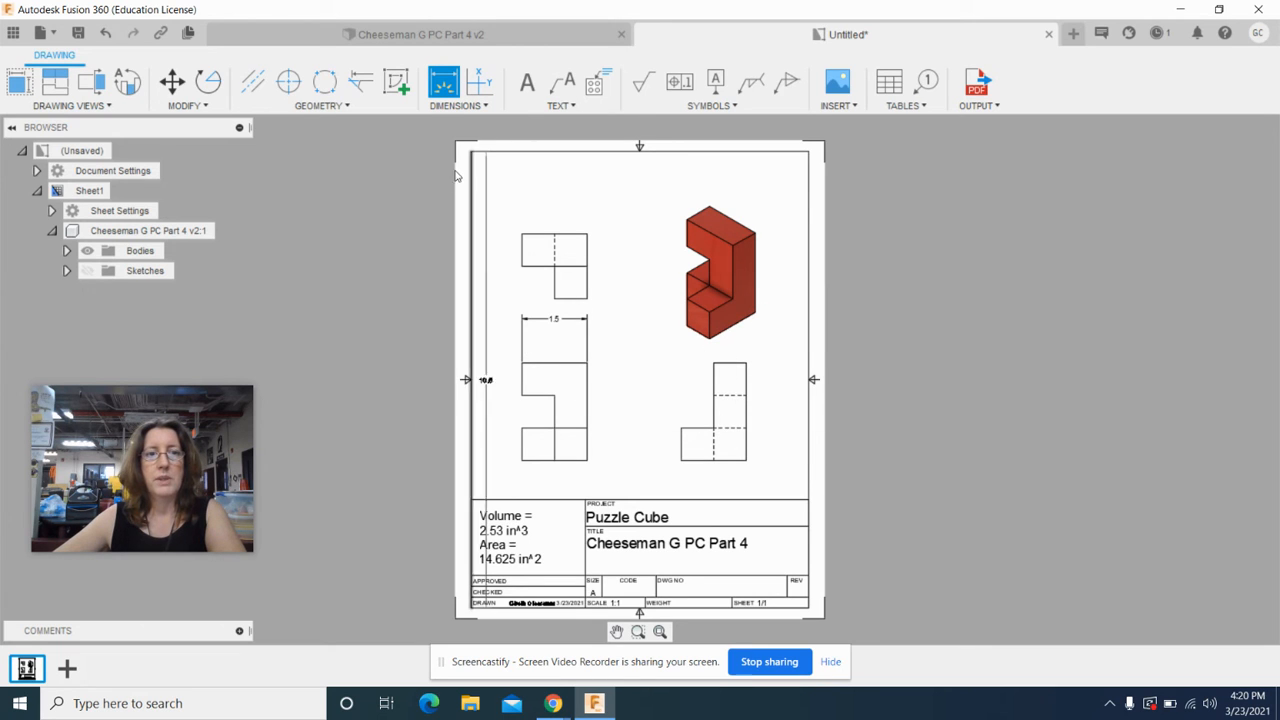
pyautogui.click(555, 396)
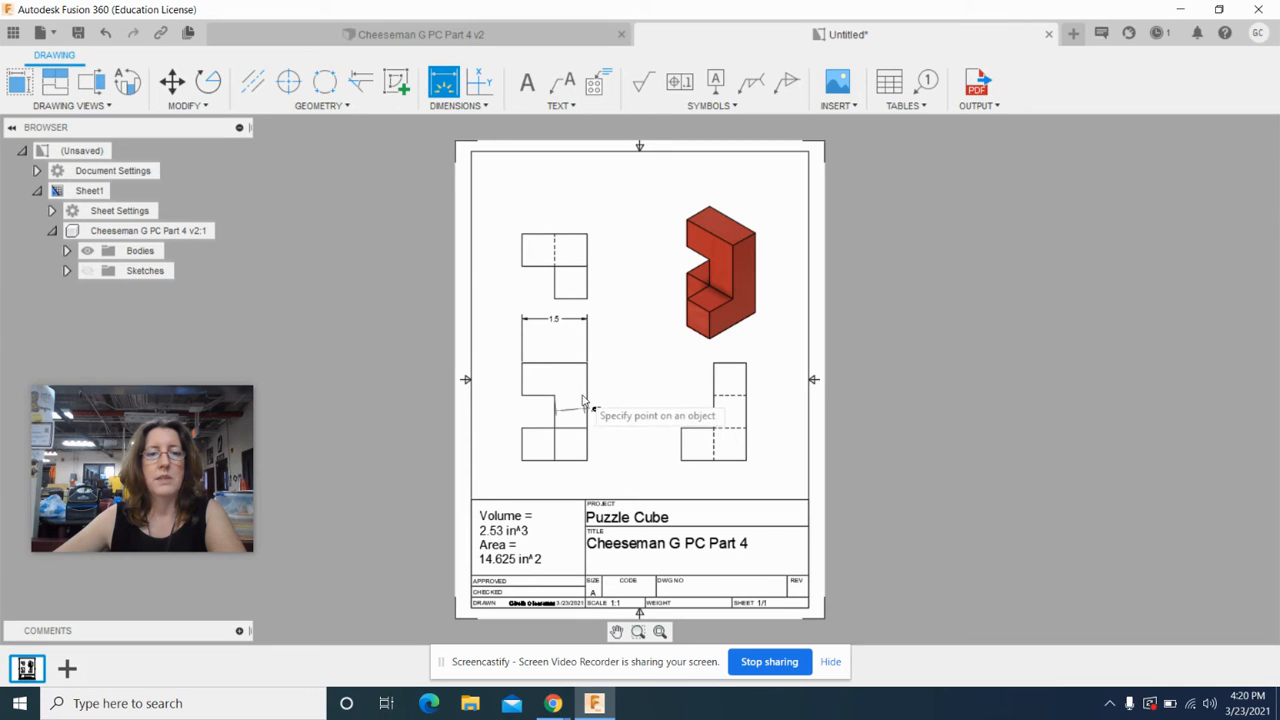
pyautogui.click(587, 363)
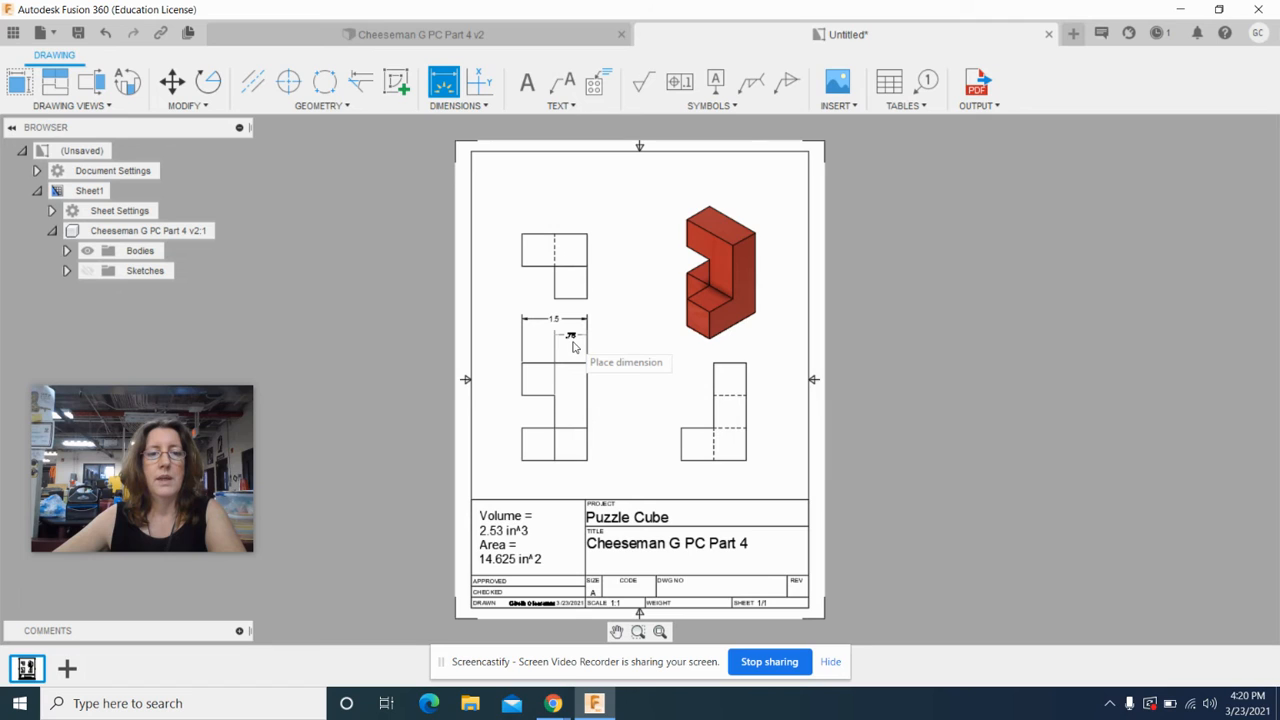
pyautogui.click(573, 346)
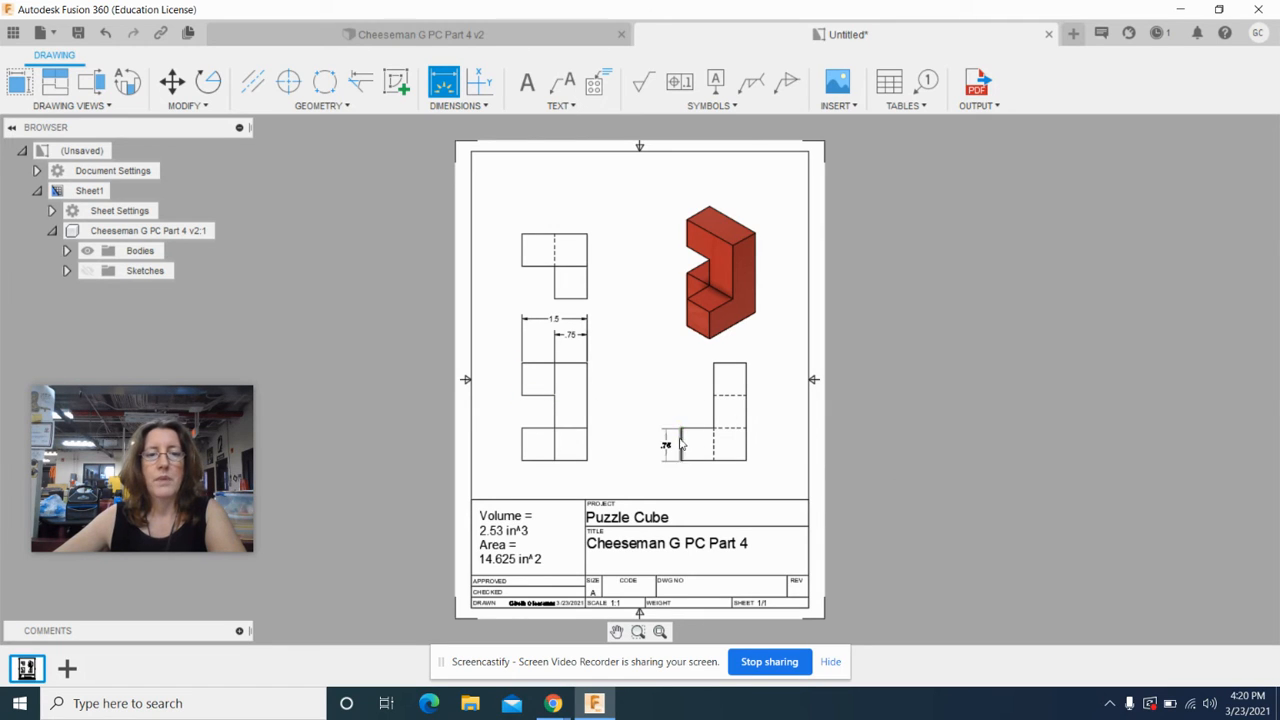
# - Dimension the front view's overall height, placing the dimension to the right of the view
pyautogui.click(587, 364)
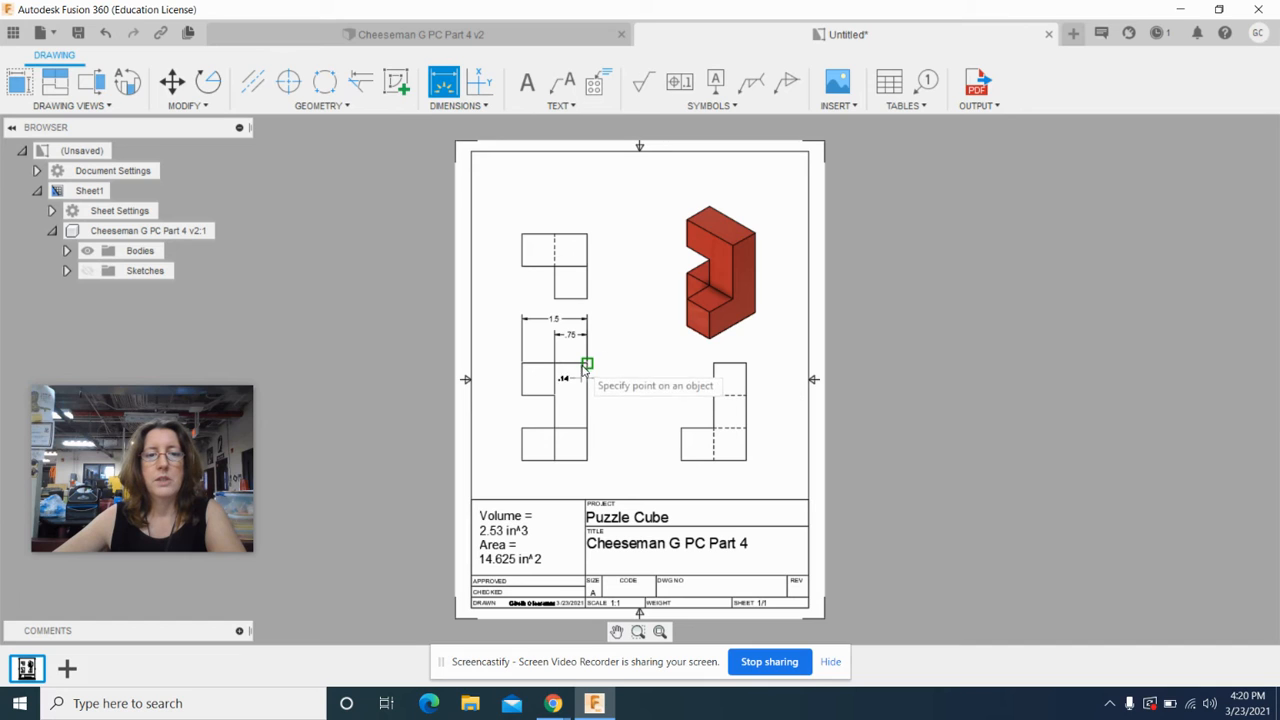
pyautogui.click(587, 461)
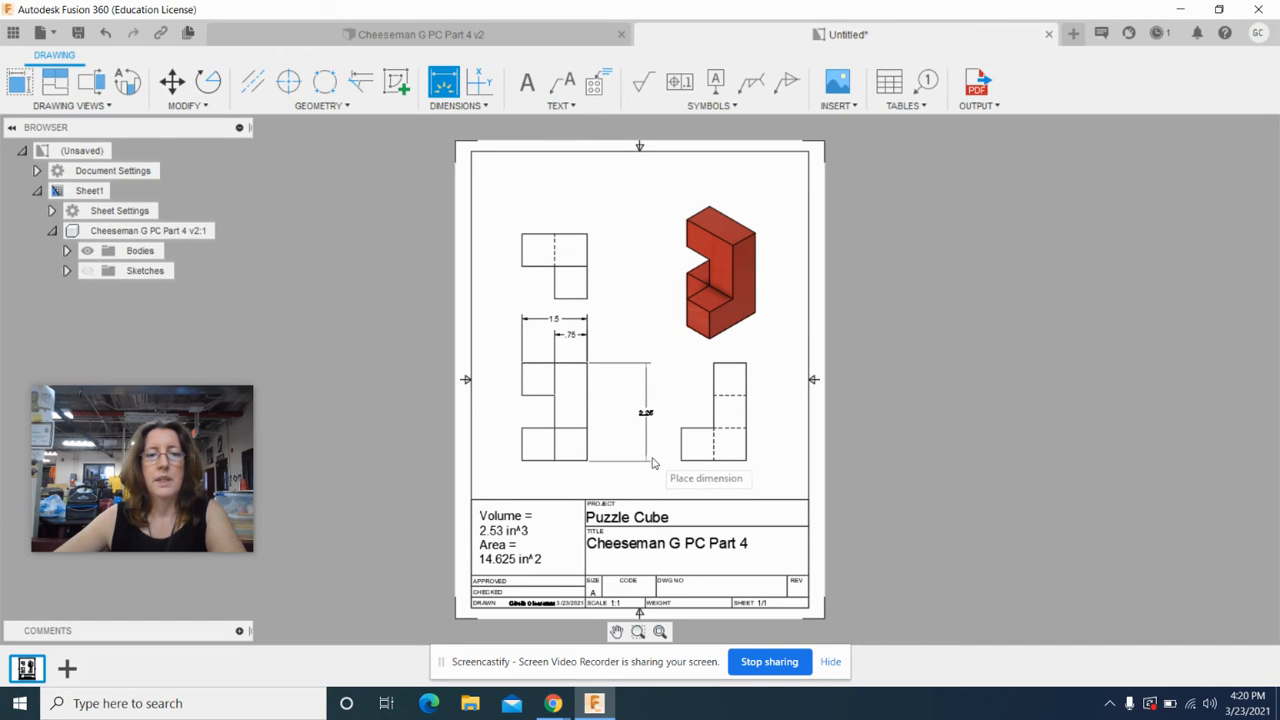
pyautogui.click(652, 463)
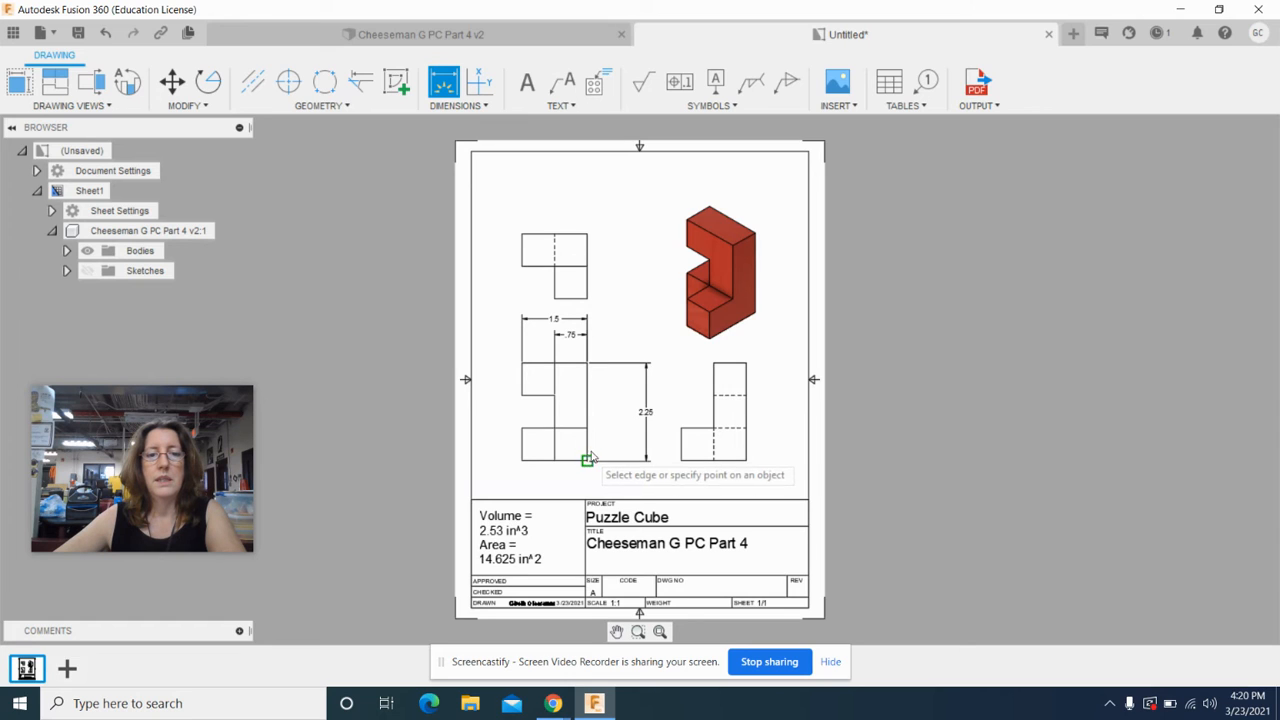
# - Dimension the front view from its top edge to the notch's upper and lower edges, stacking both inside the overall height dimension
pyautogui.click(541, 365)
pyautogui.click(538, 395)
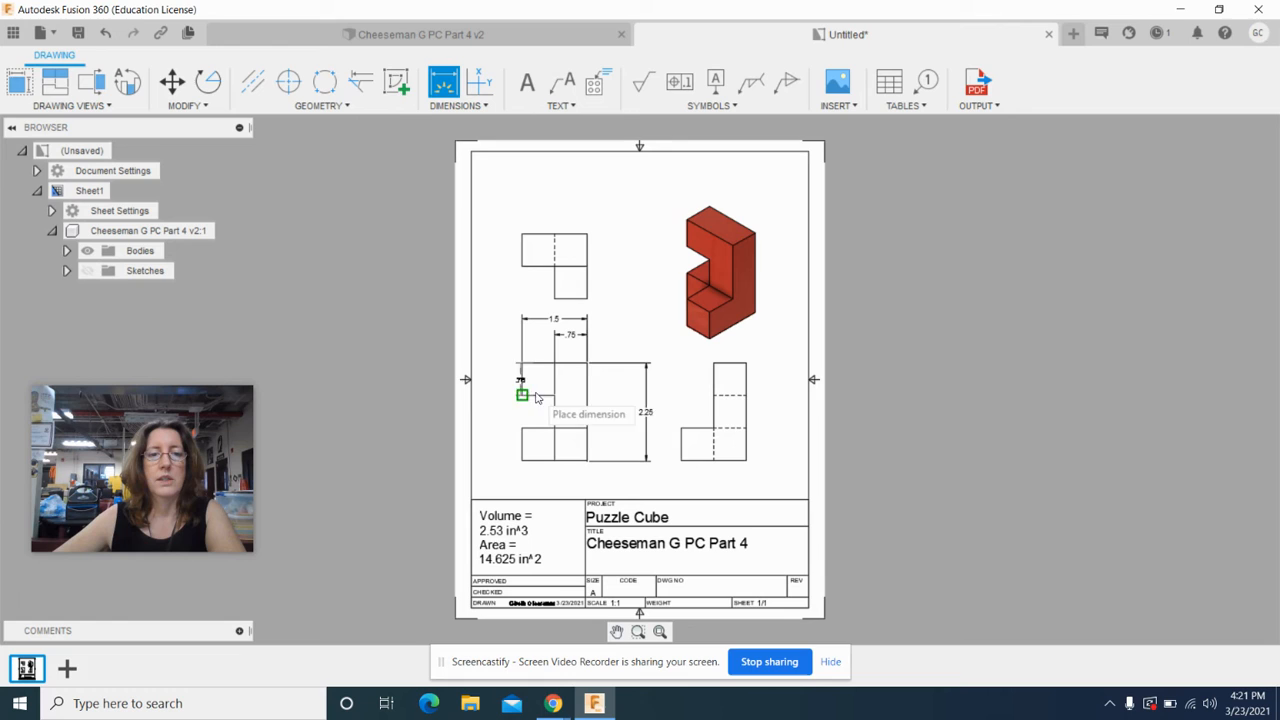
pyautogui.click(617, 382)
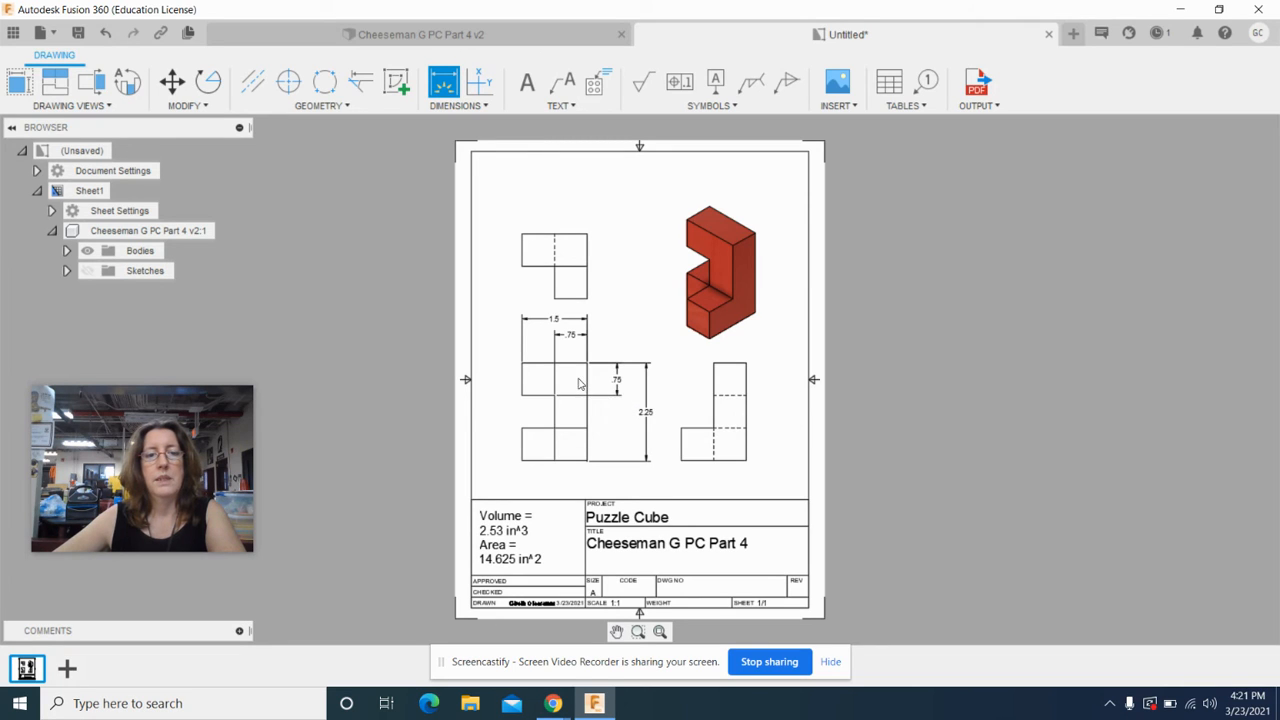
pyautogui.click(587, 422)
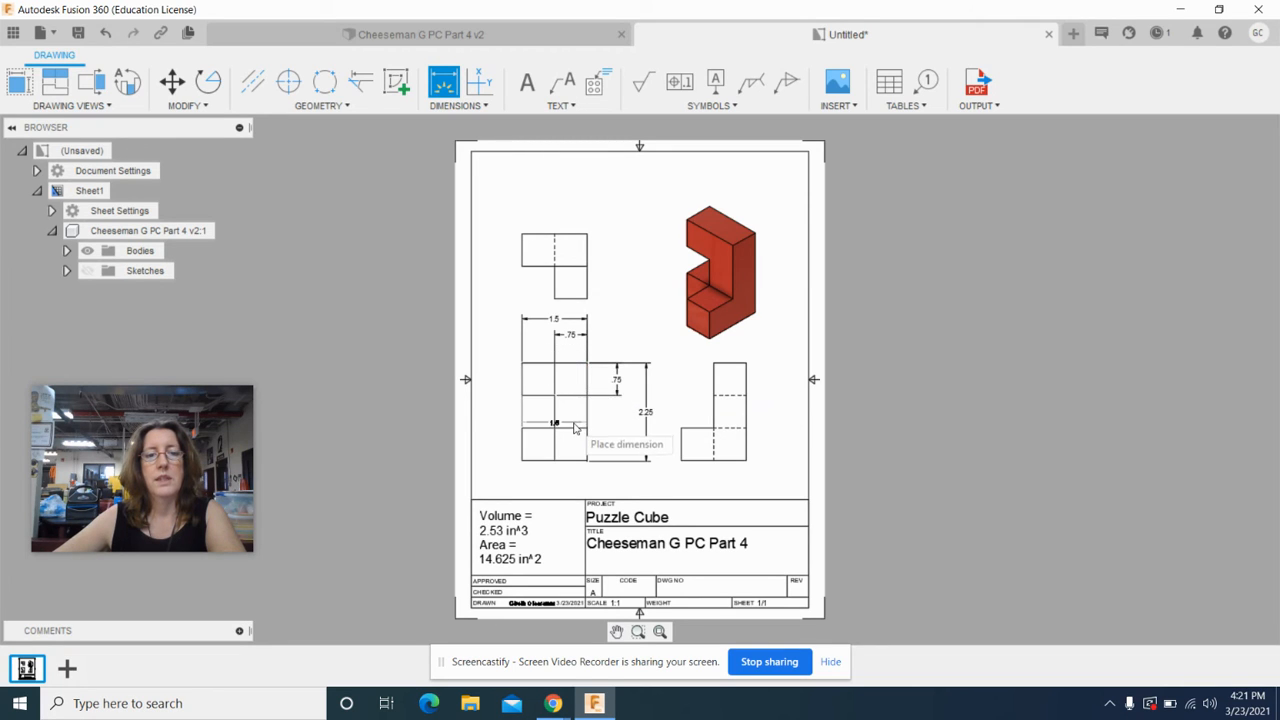
pyautogui.click(633, 428)
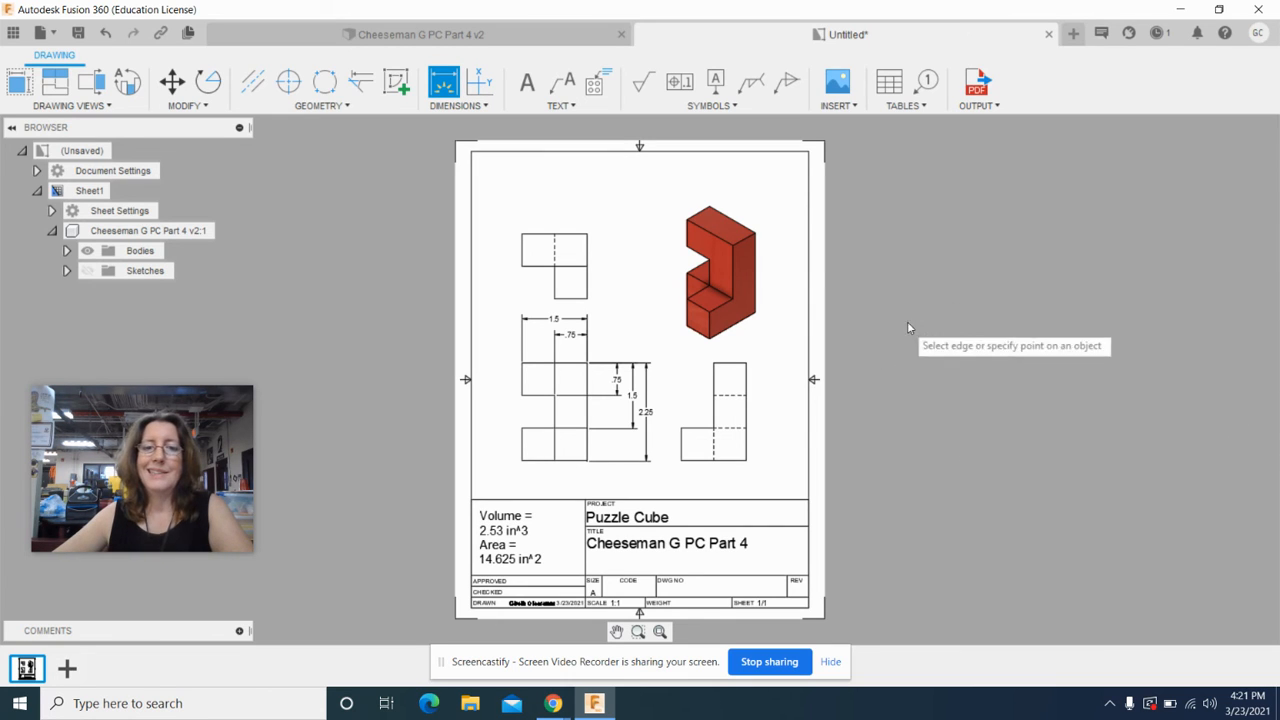
# - Dimension the top view's overall depth and the depth of its upper section, placing both to the right of the view
pyautogui.click(587, 236)
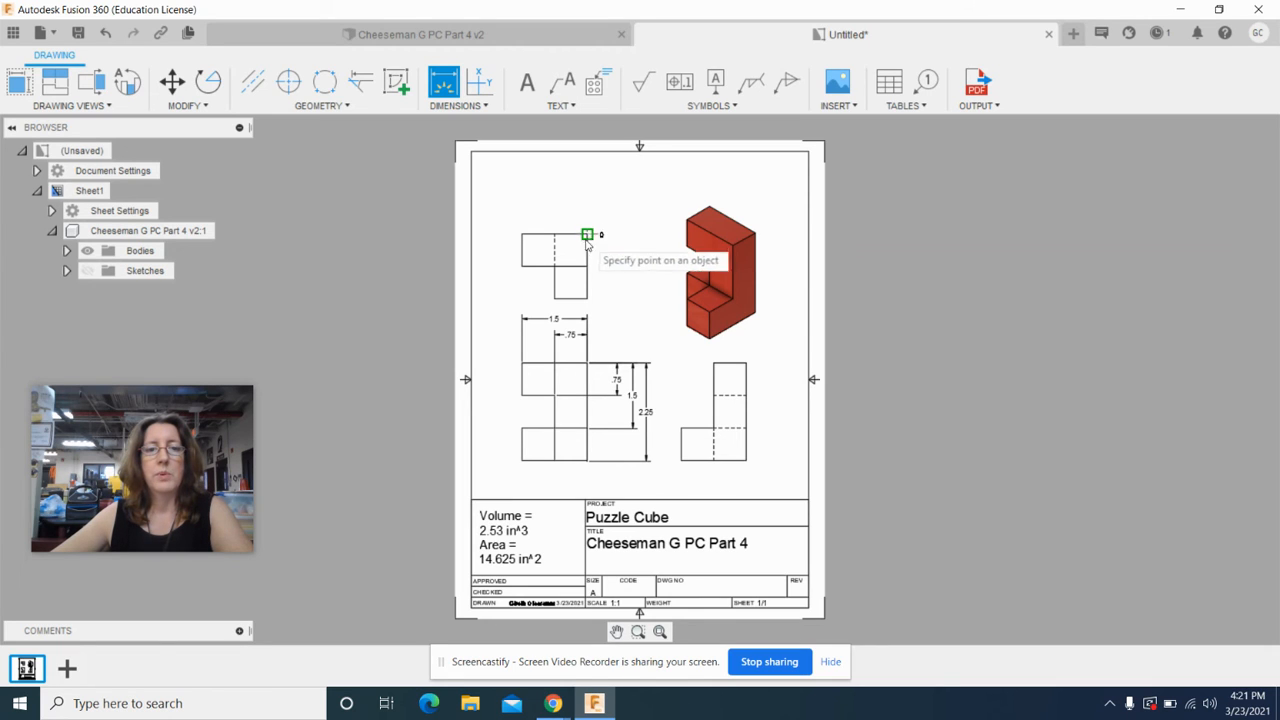
pyautogui.click(587, 299)
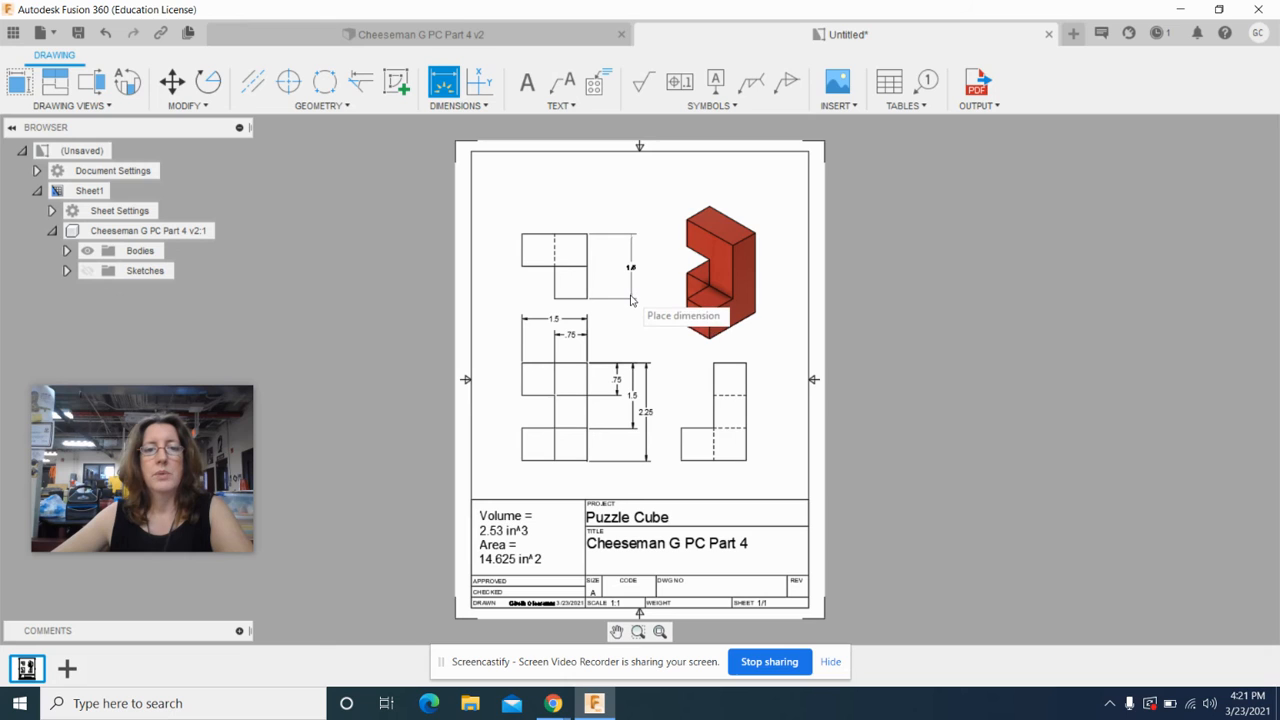
pyautogui.click(631, 299)
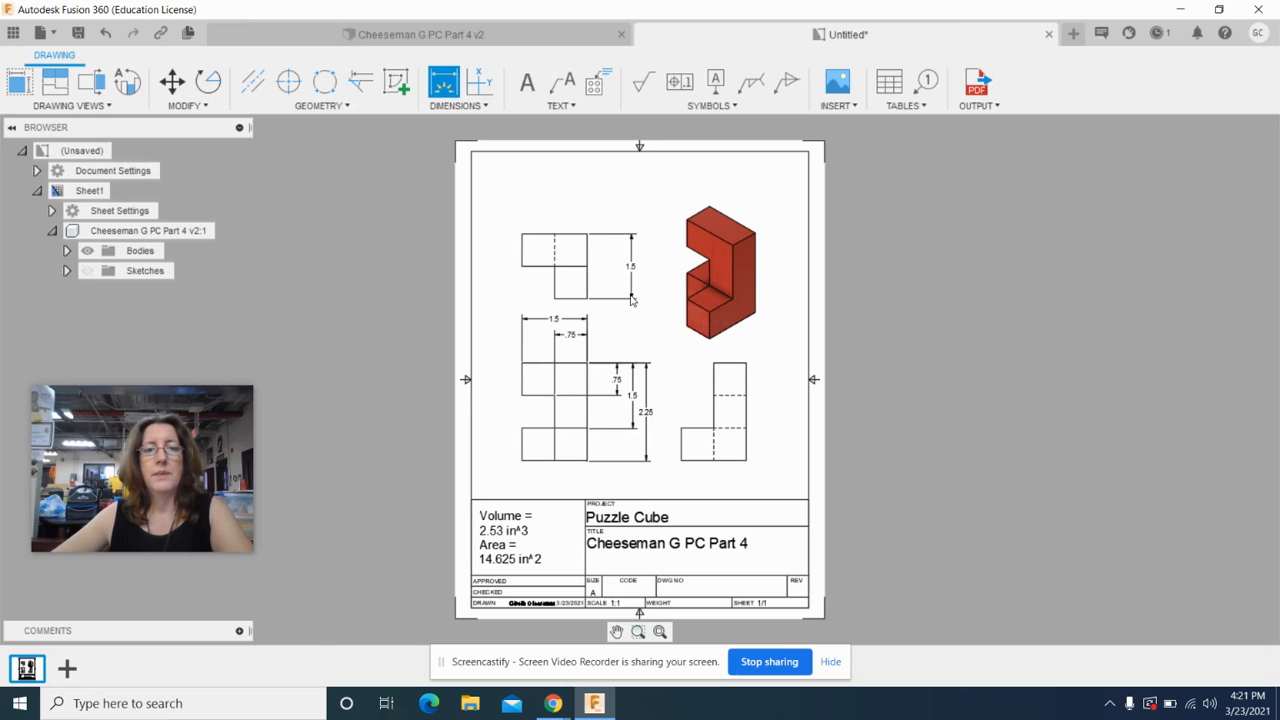
pyautogui.click(587, 236)
pyautogui.click(587, 266)
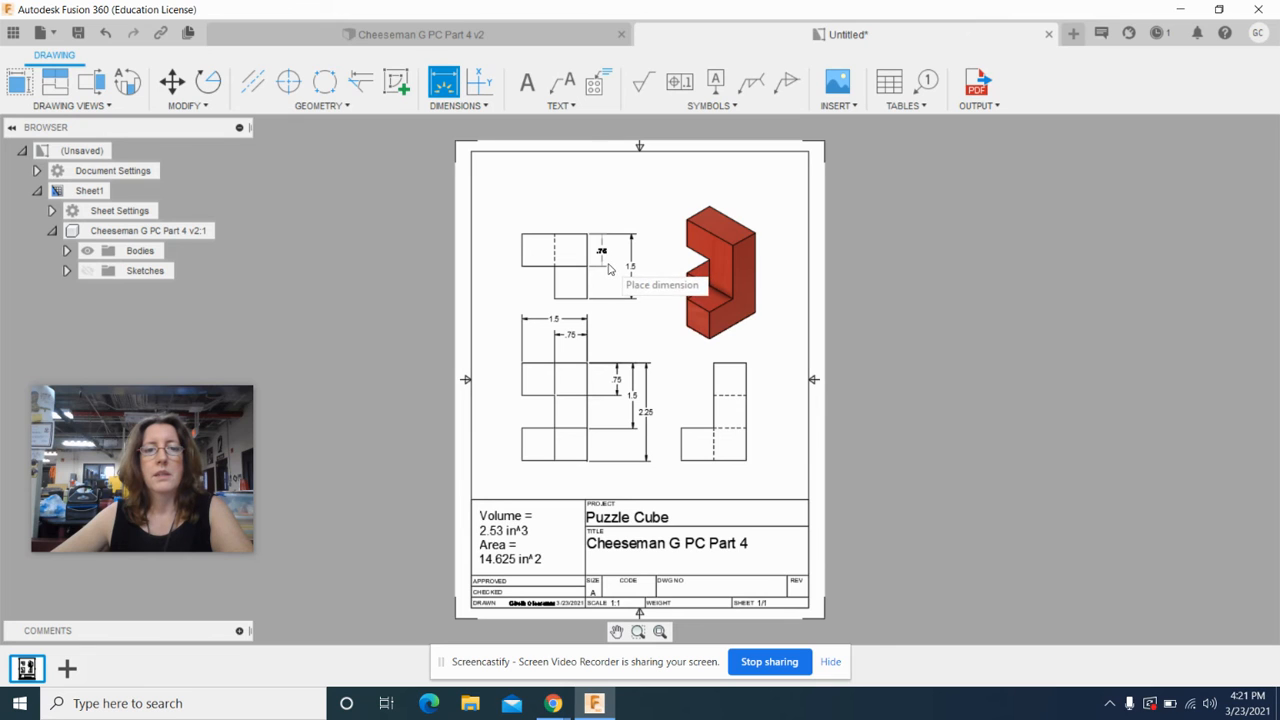
pyautogui.click(614, 264)
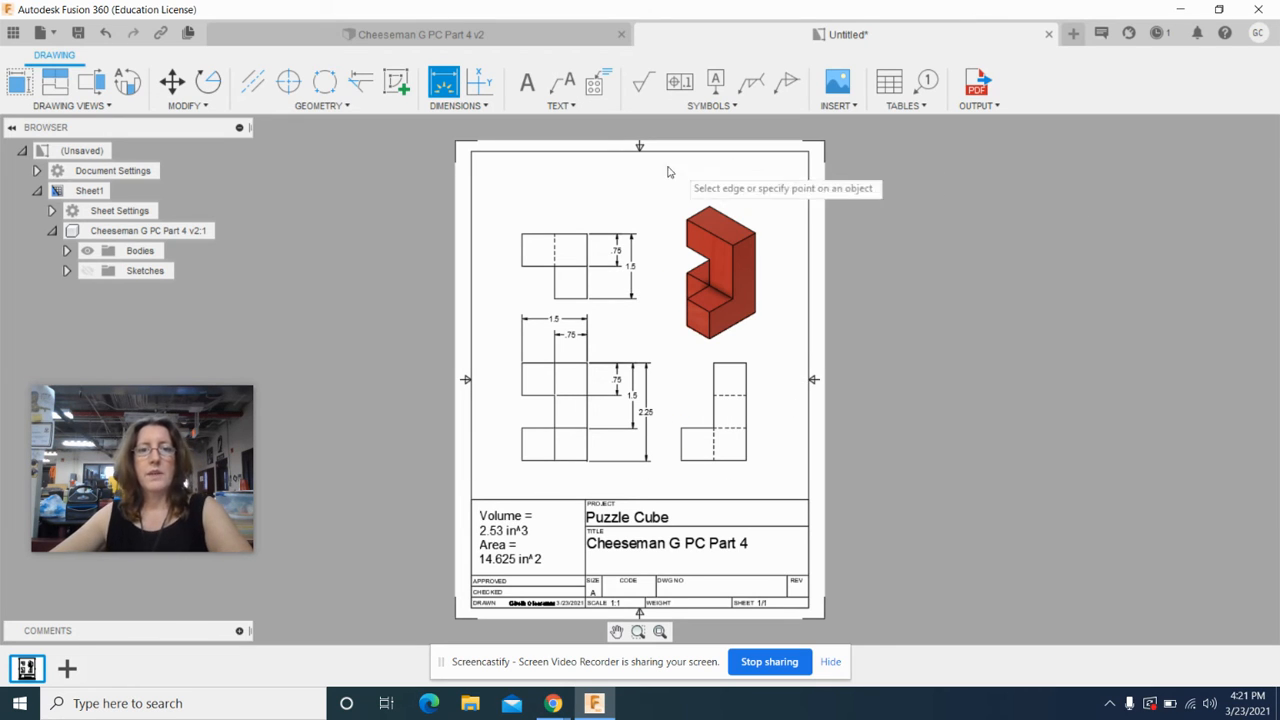
# - Insert an automatic first-level parts list at the sheet border's upper-right corner and widen its Part Number column to fit the name on one line
pyautogui.click(905, 106)
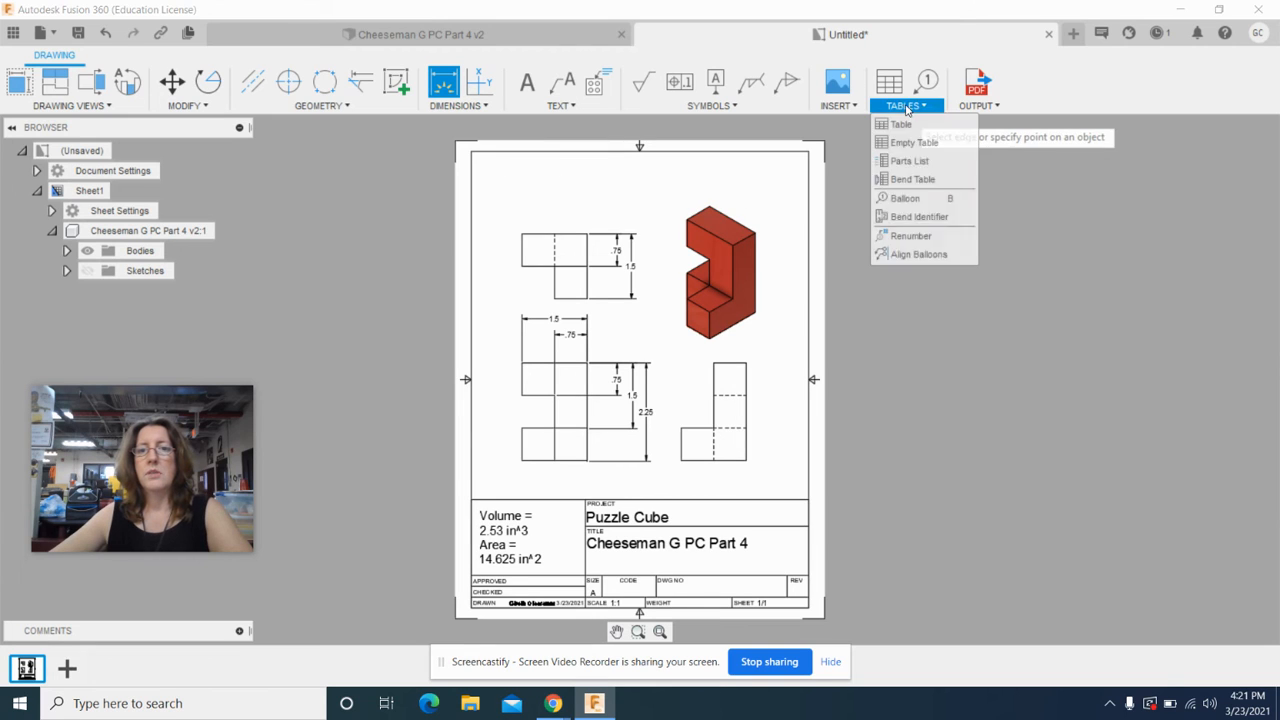
pyautogui.click(895, 124)
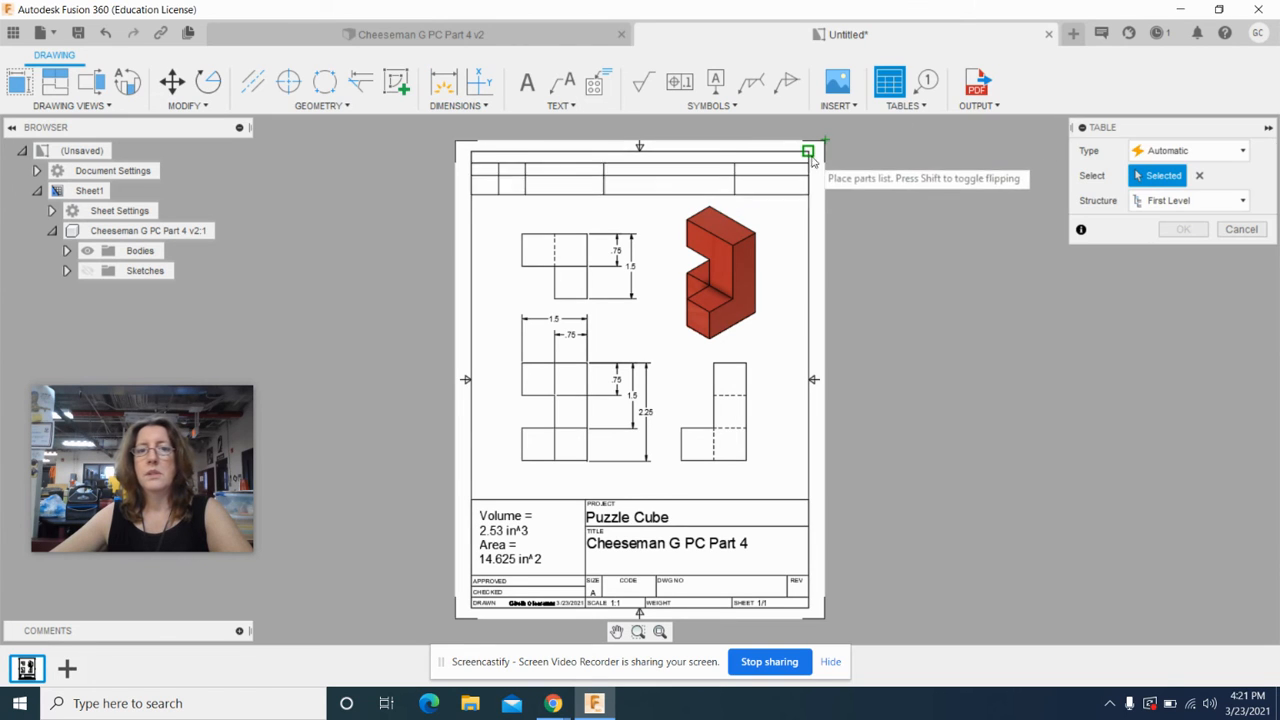
pyautogui.click(812, 160)
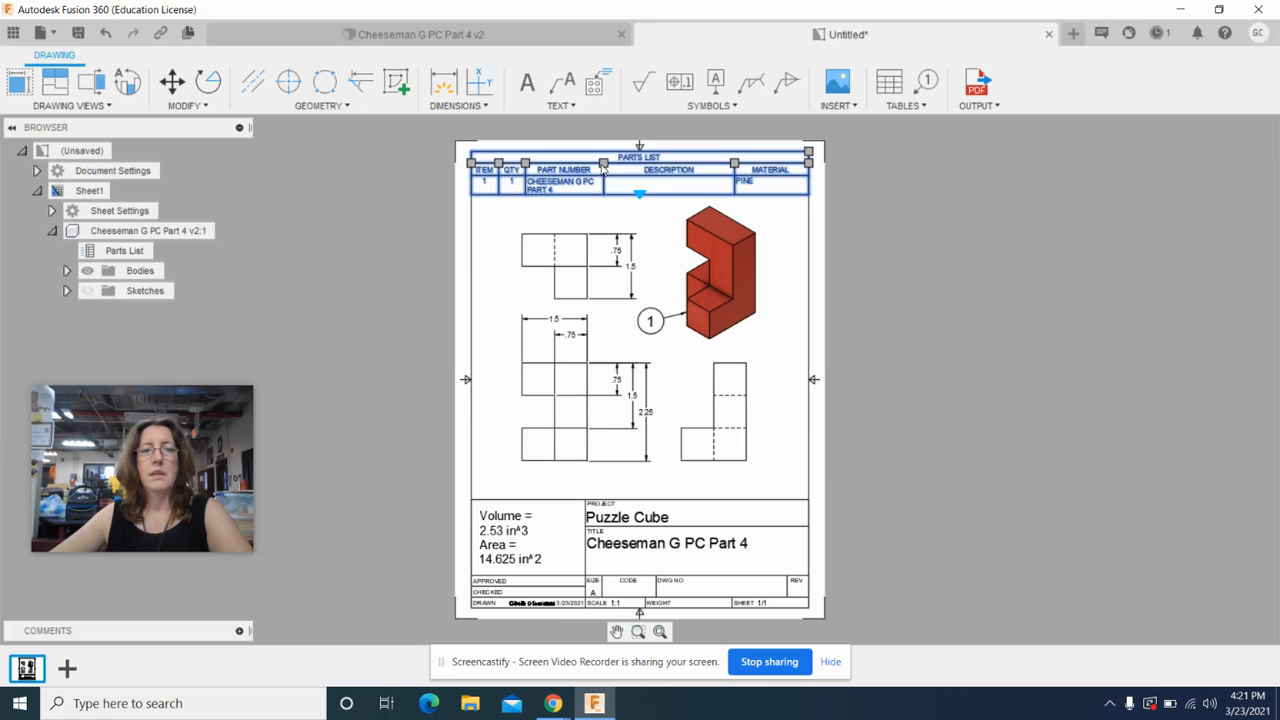
pyautogui.click(605, 165)
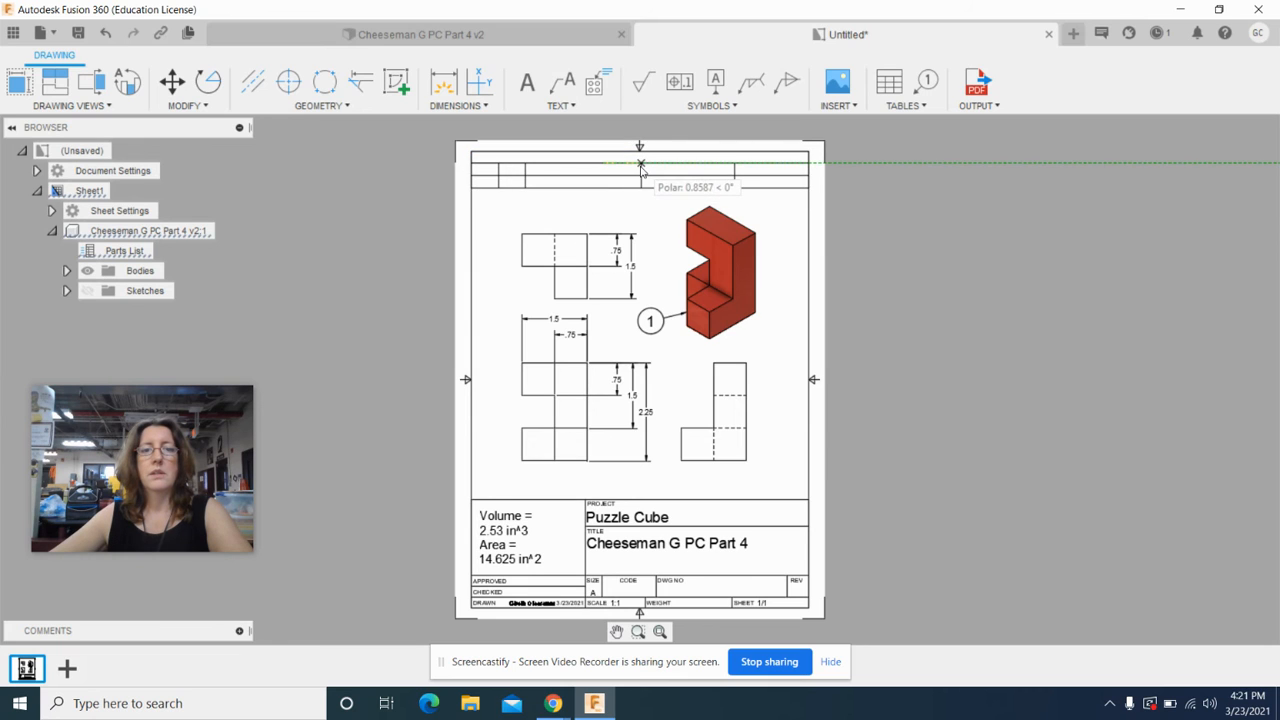
pyautogui.press('Escape')
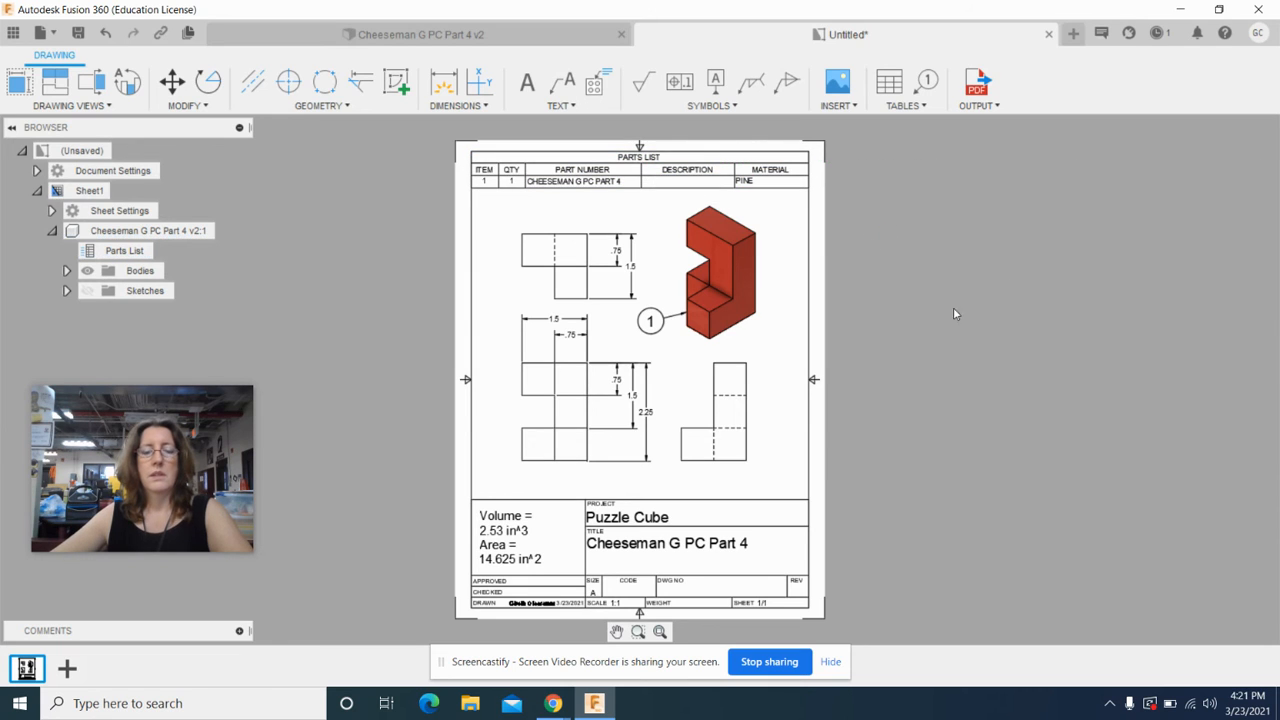
# - Move the front view slightly left and down on the sheet, keeping the top view aligned above it
pyautogui.moveTo(573, 415); pyautogui.dragTo(568, 419)
pyautogui.click(557, 416)
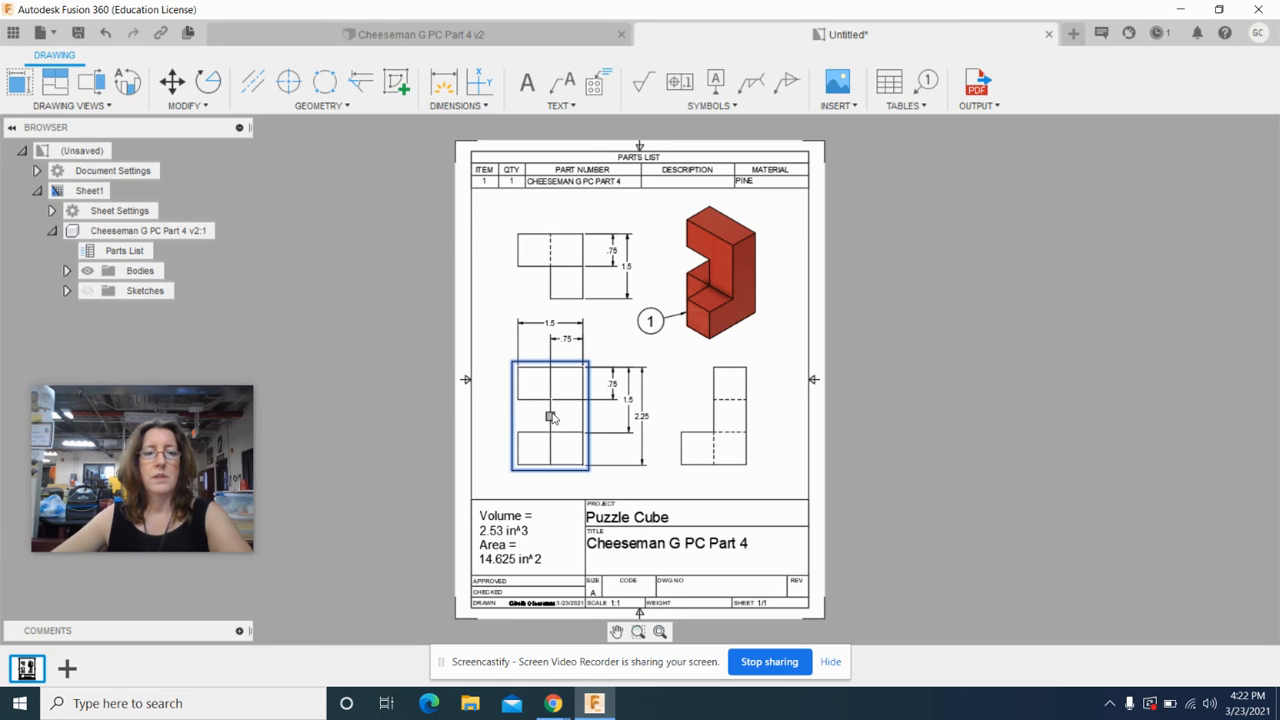
pyautogui.click(568, 400)
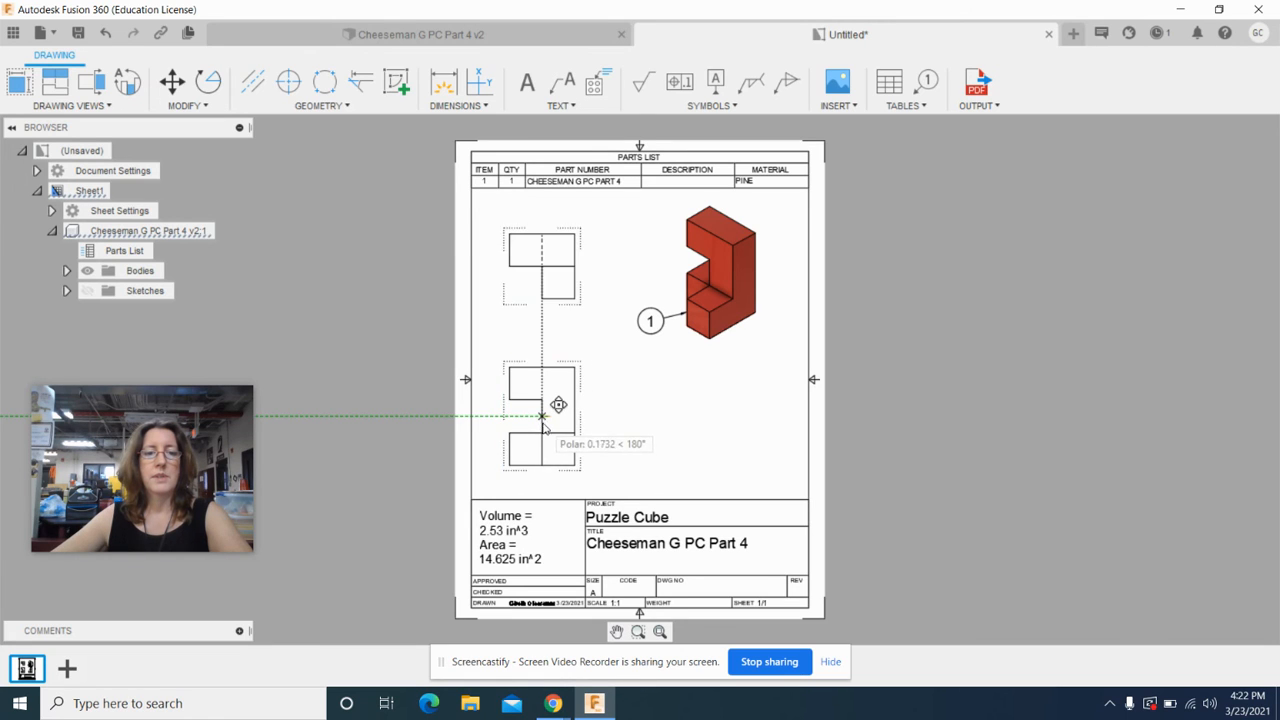
pyautogui.click(542, 425)
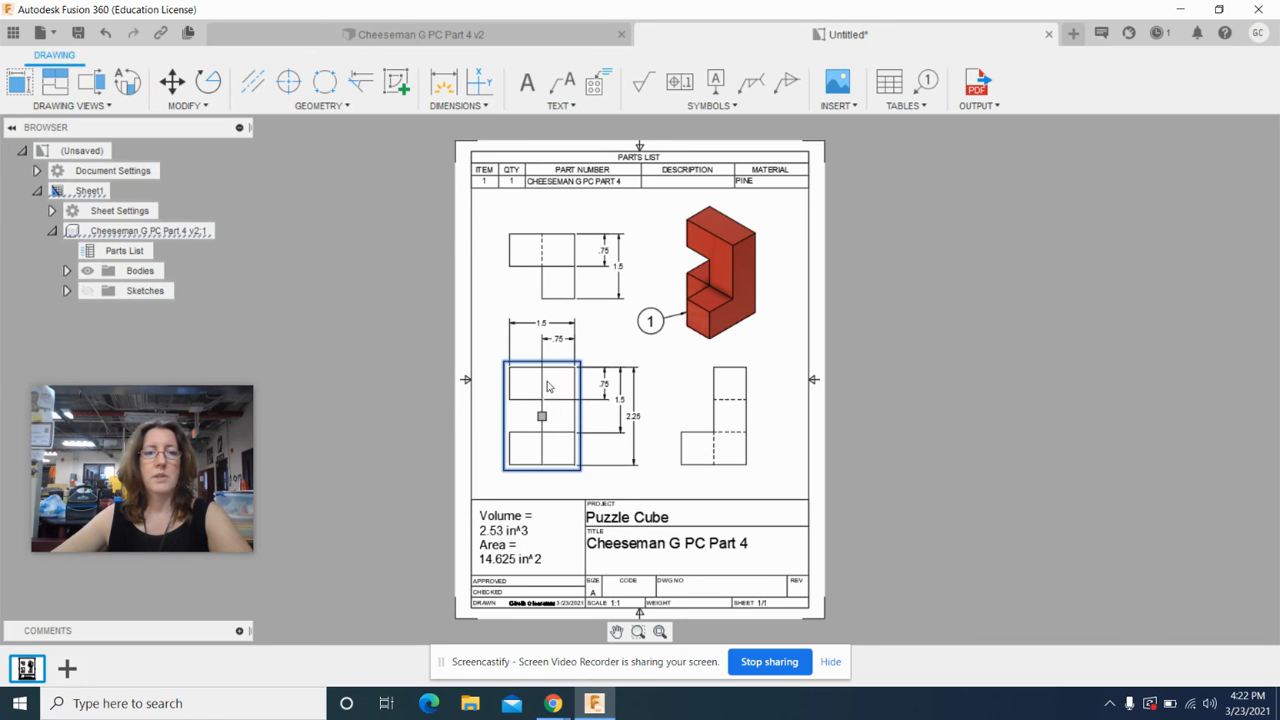
# - Move the right side view slightly to the right, away from the front view's height dimensions
pyautogui.click(731, 437)
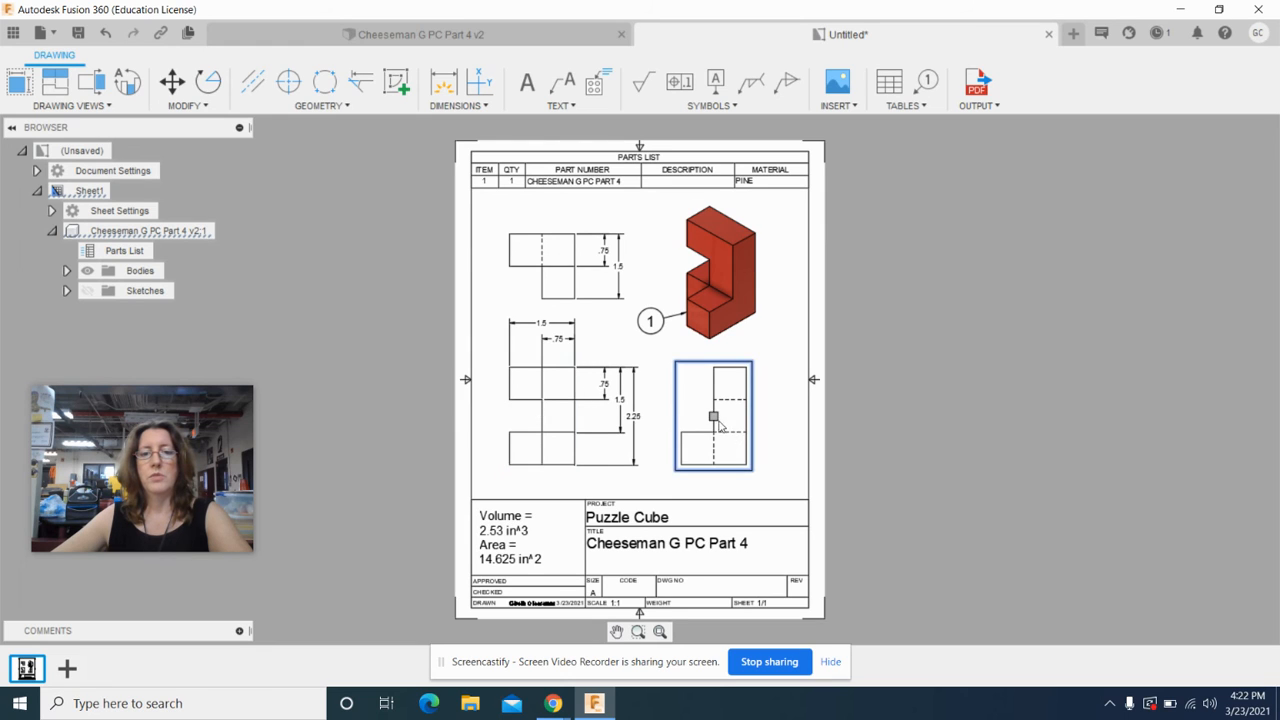
pyautogui.click(714, 416)
pyautogui.click(734, 416)
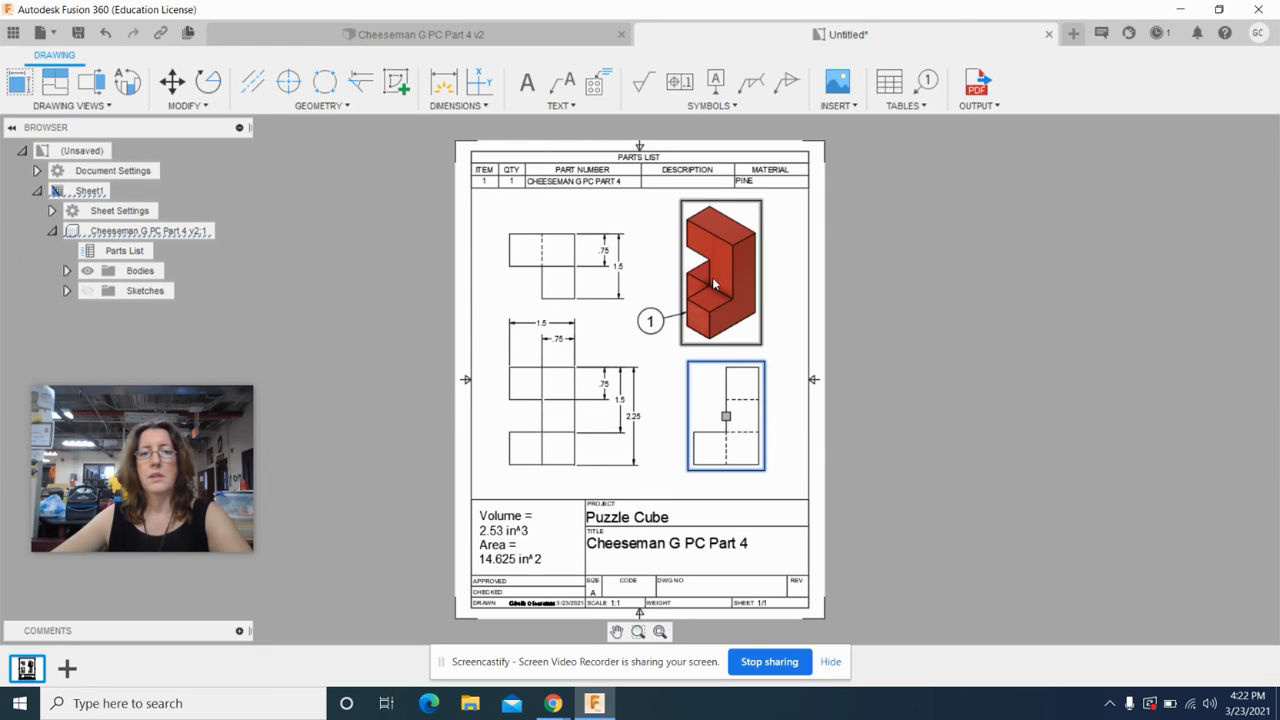
# - Move the shaded isometric view horizontally about 0.35 to the right, roughly above the right side view
pyautogui.click(720, 268)
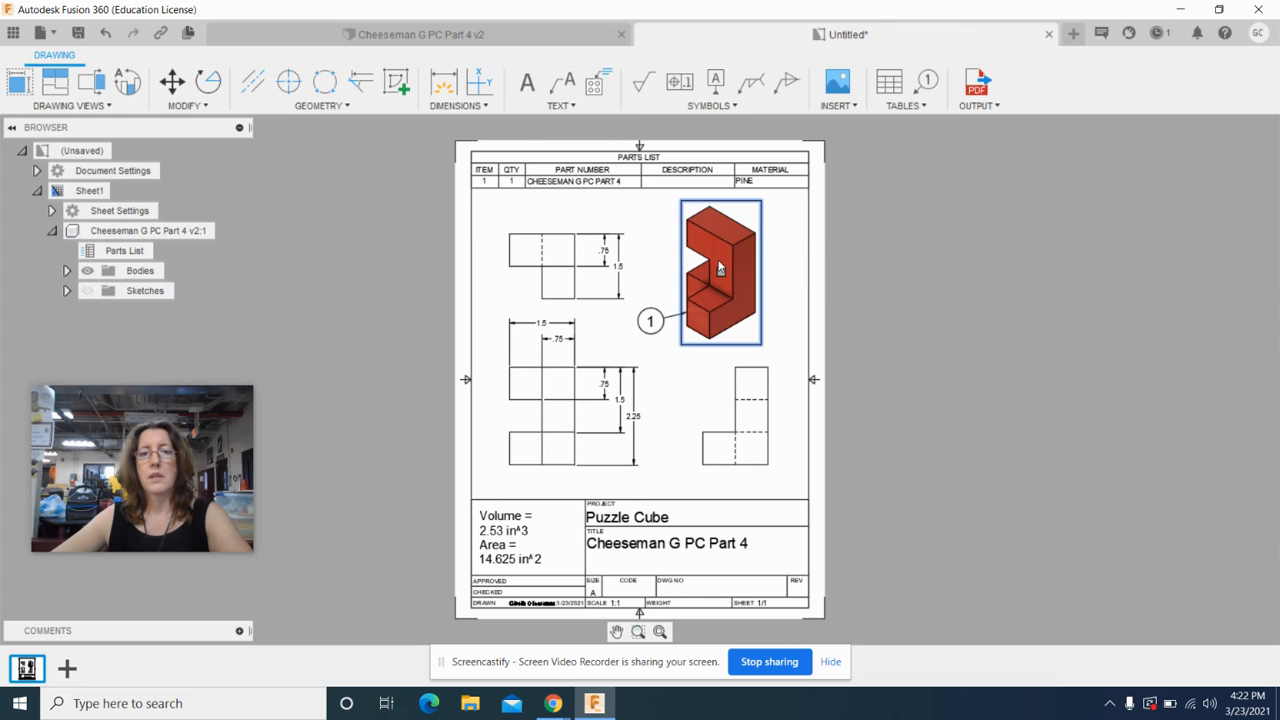
pyautogui.click(720, 271)
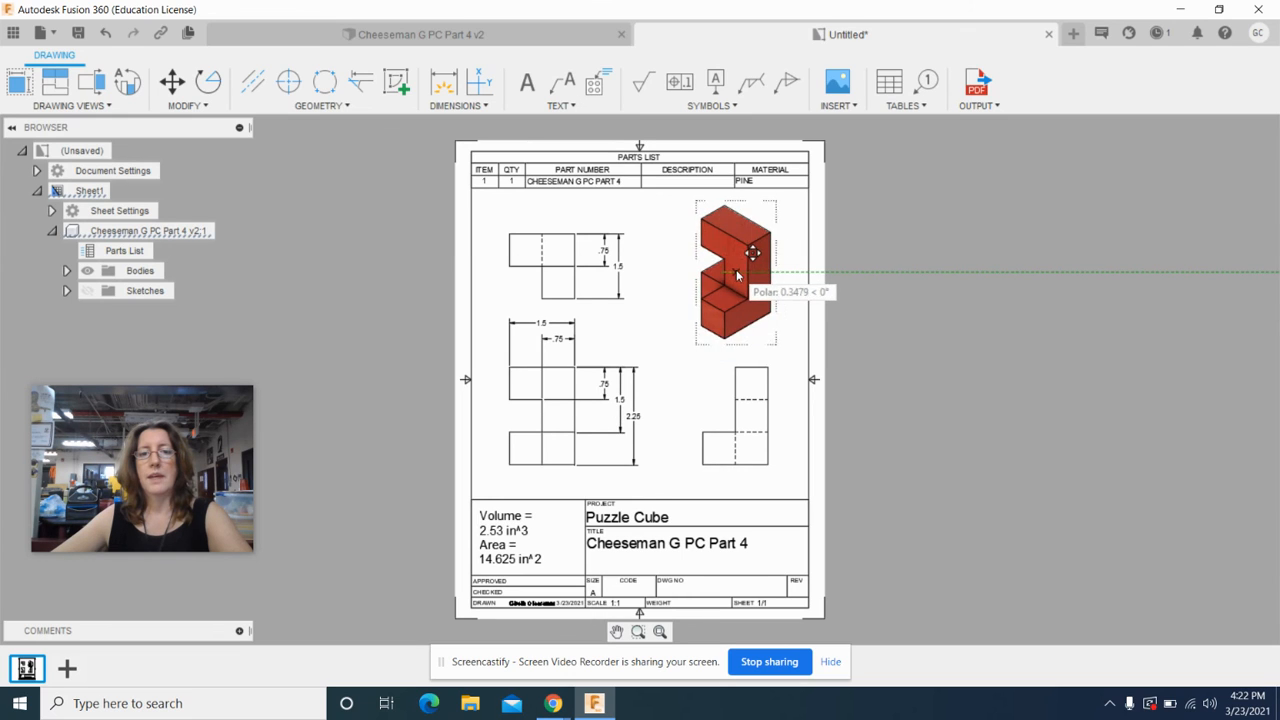
pyautogui.click(736, 271)
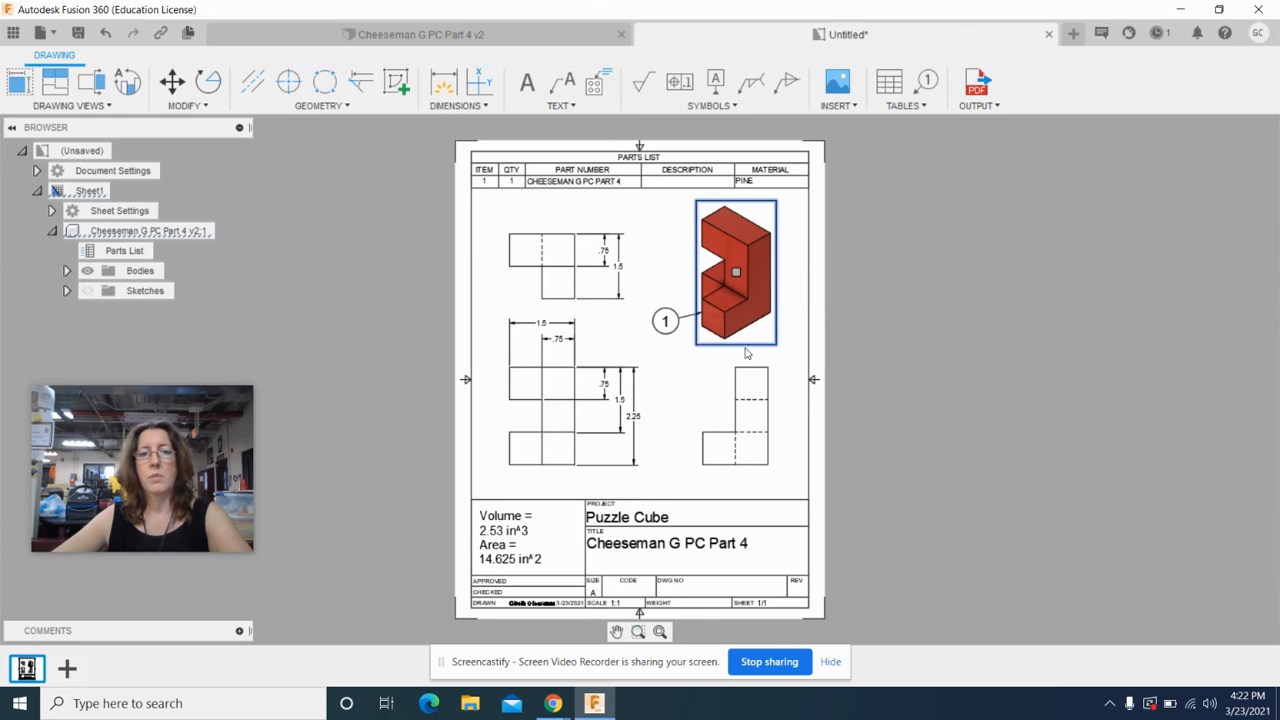
# - Move the top view slightly straight up, away from the front view's width dimensions while keeping the two views aligned
pyautogui.click(551, 252)
pyautogui.click(541, 266)
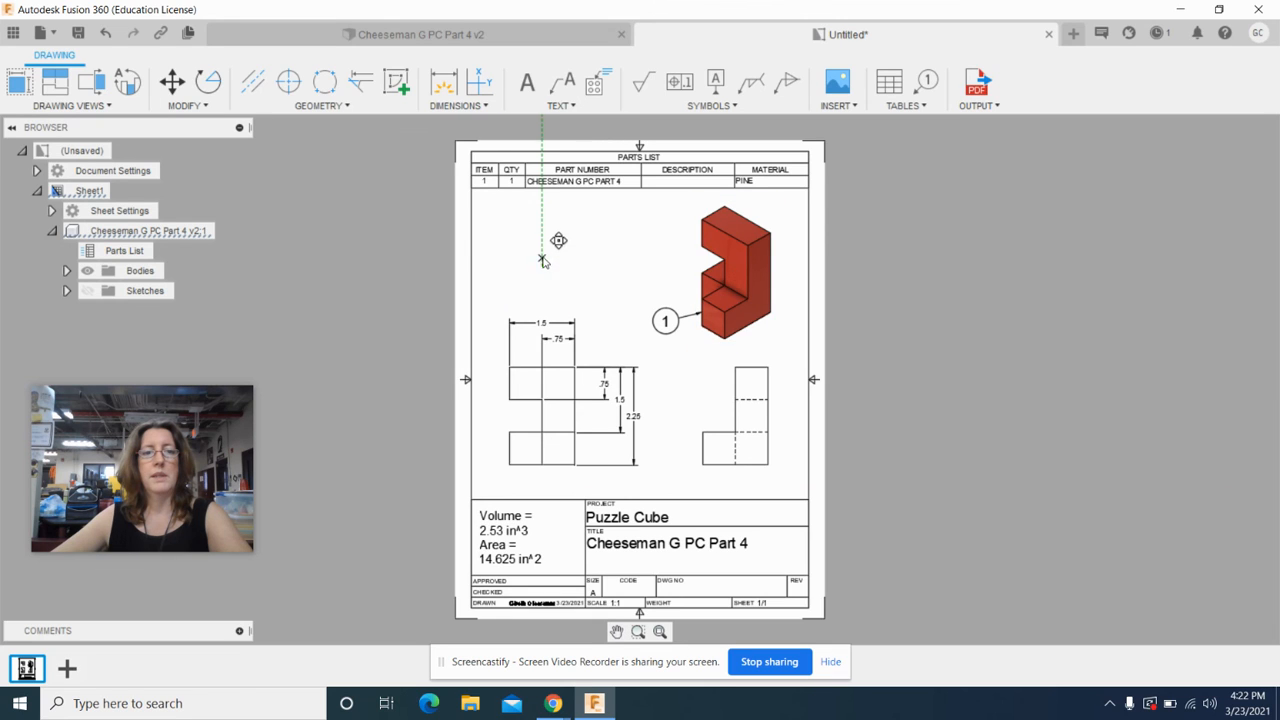
pyautogui.click(543, 248)
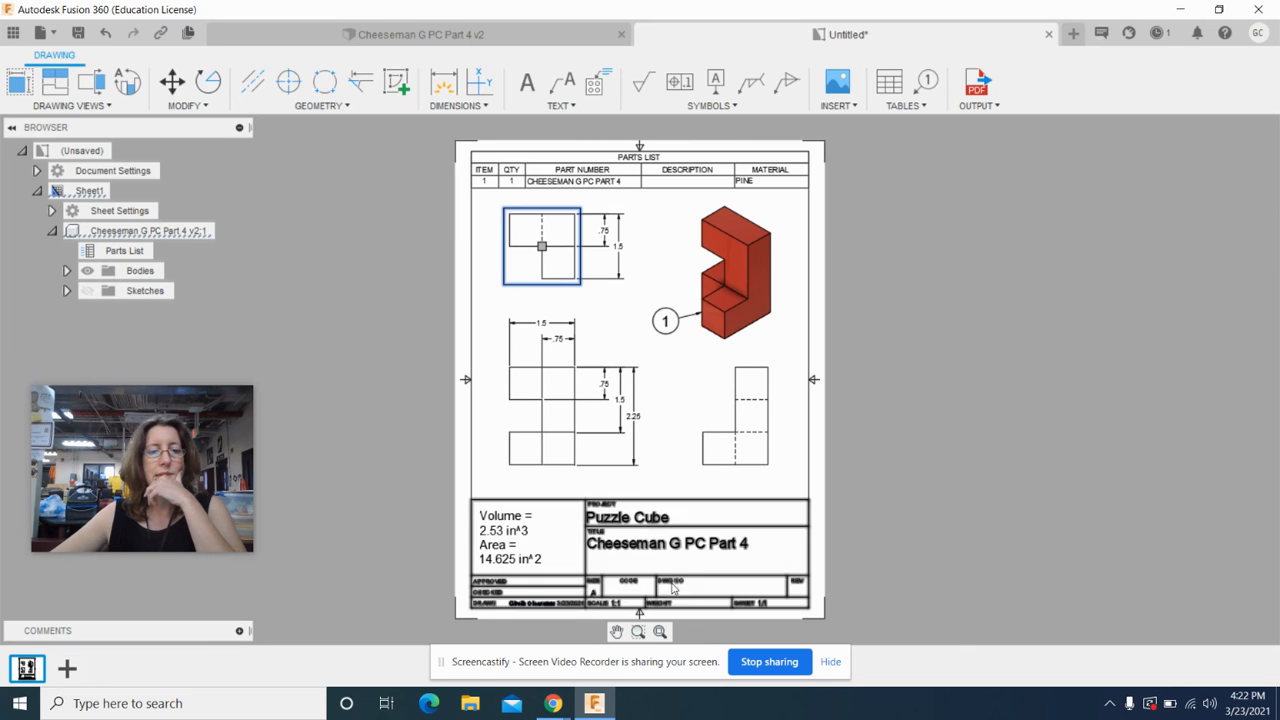
pyautogui.moveTo(565, 713)
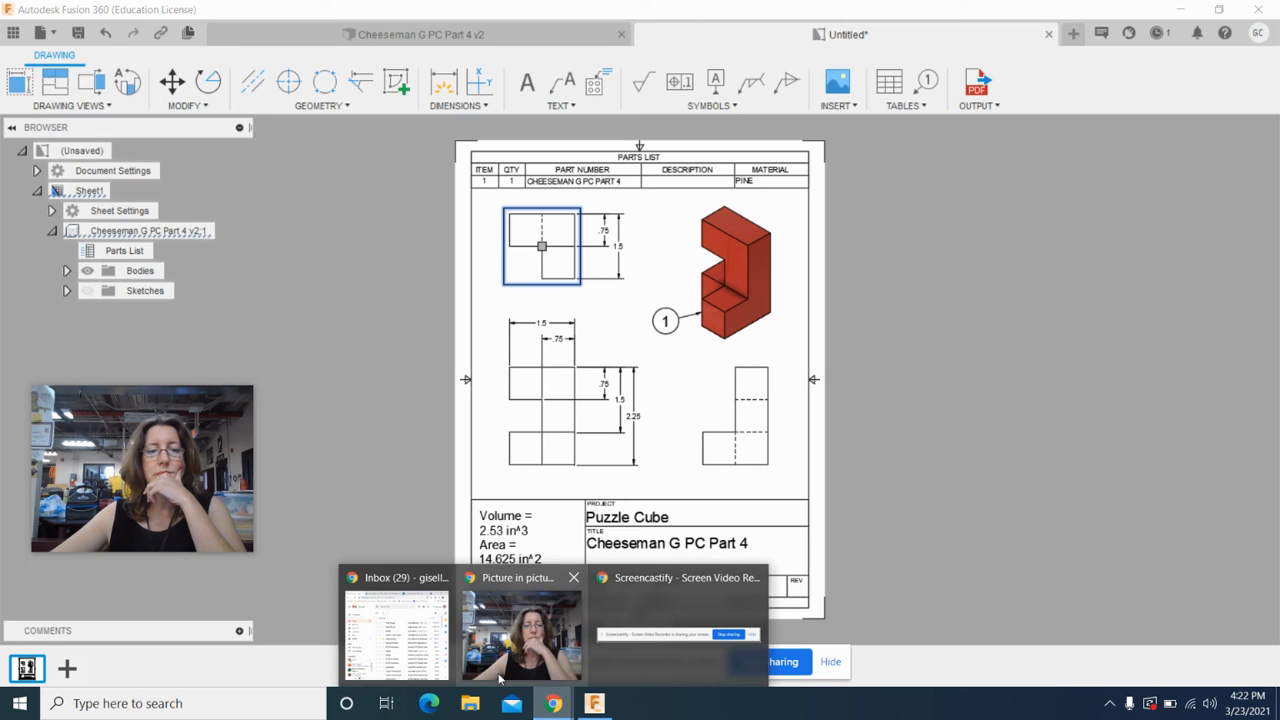
pyautogui.click(430, 645)
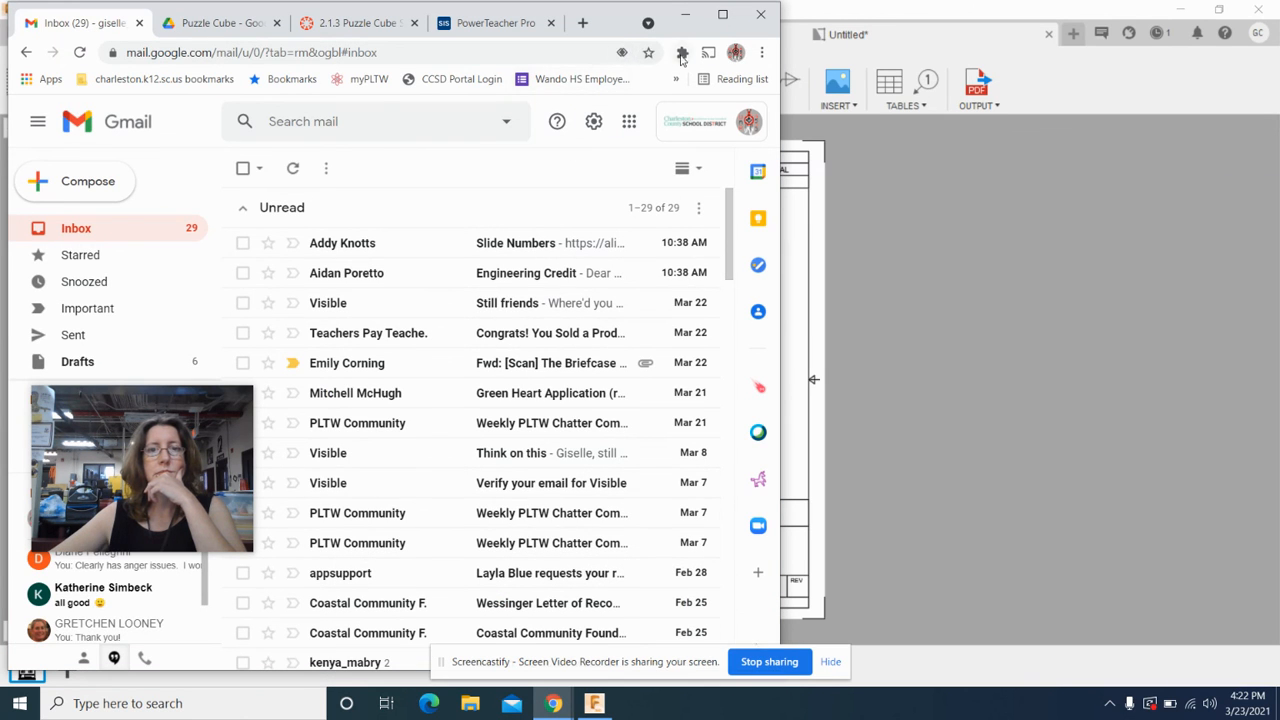
pyautogui.click(682, 55)
pyautogui.click(545, 266)
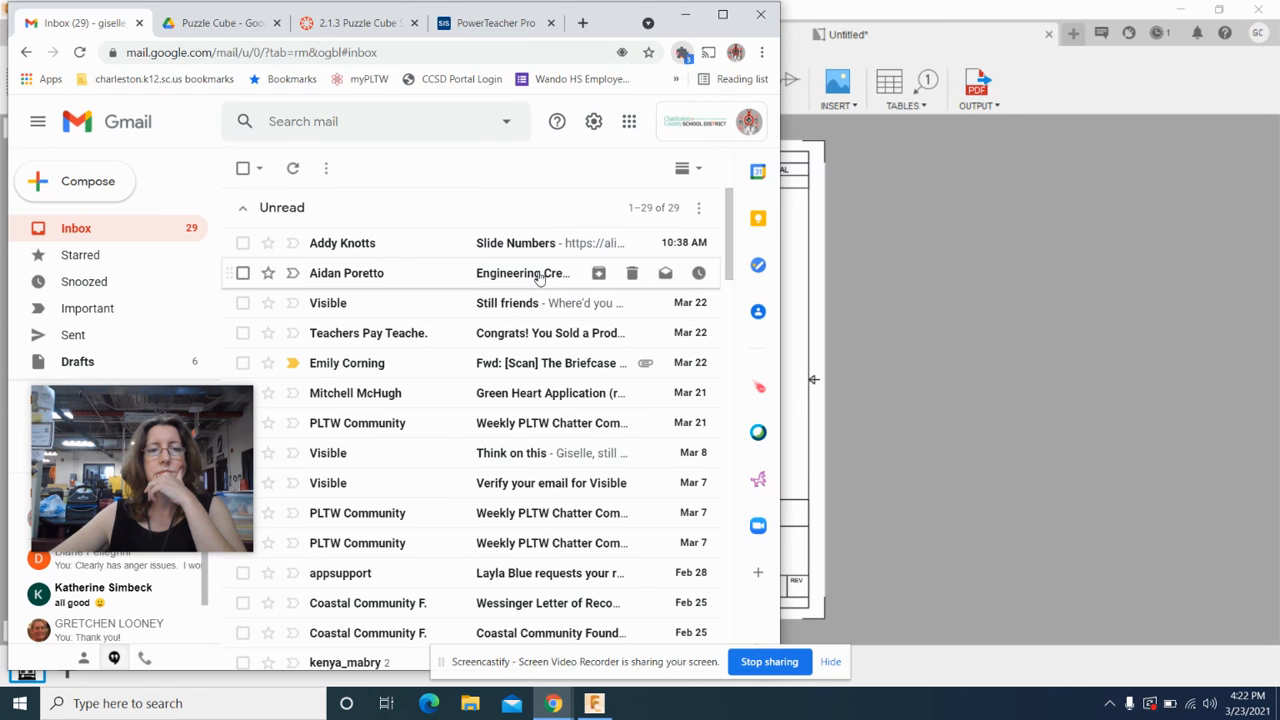